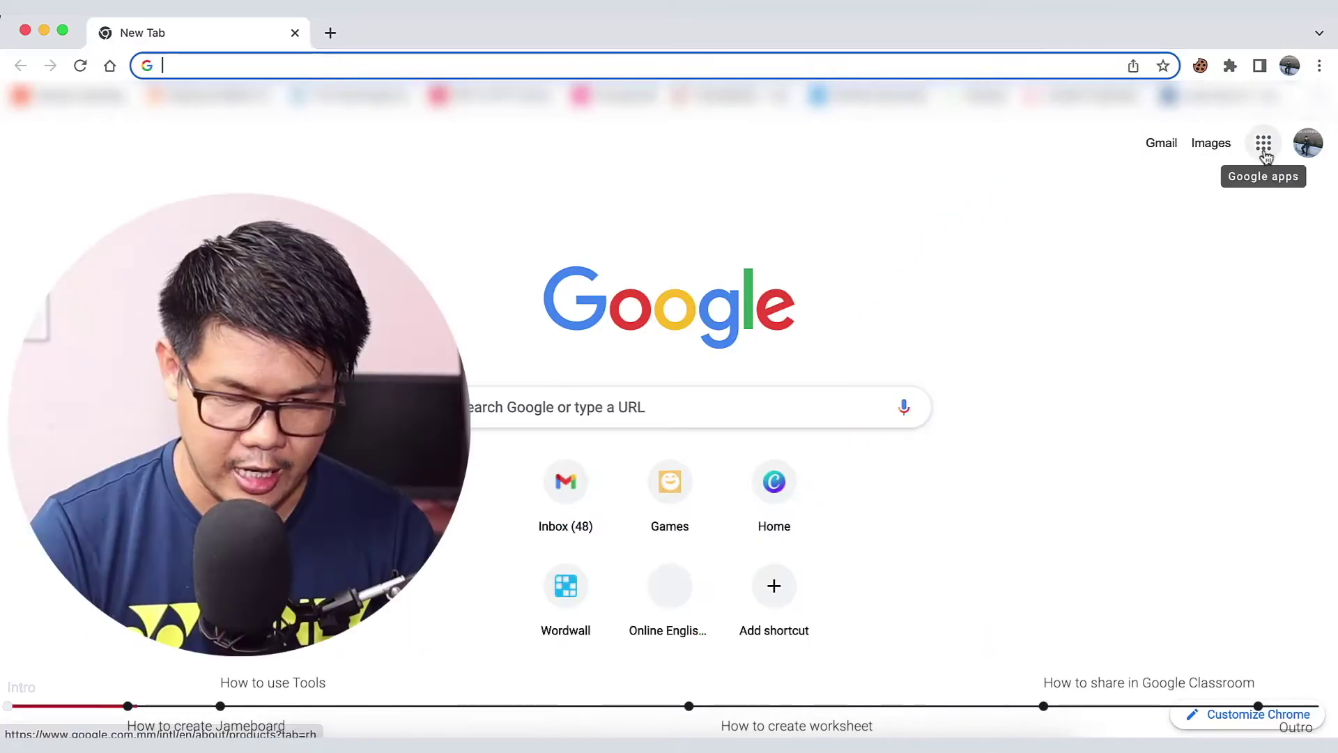
# Step: Open Google Jamboard from the Google apps grid and create a new blank Jam
pyautogui.click(1269, 146)
pyautogui.scroll(-8, 1272, 152)
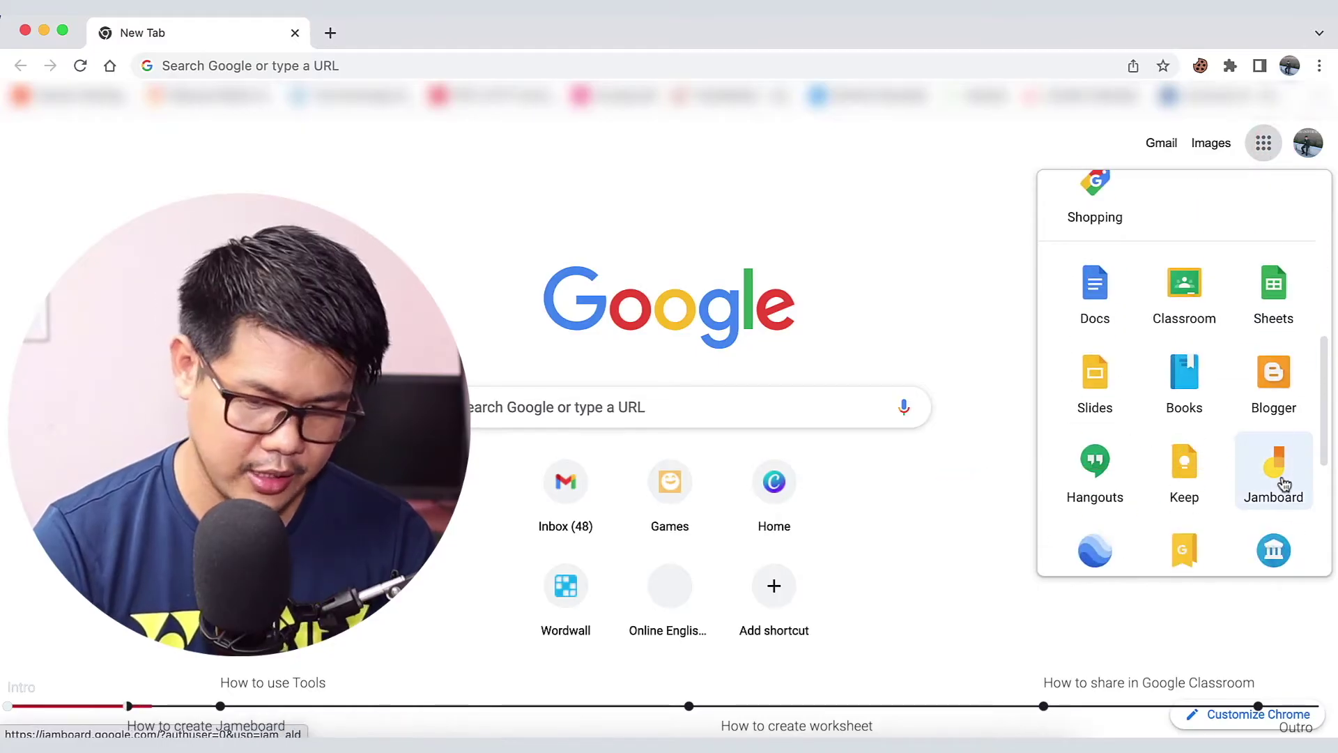
pyautogui.click(1285, 481)
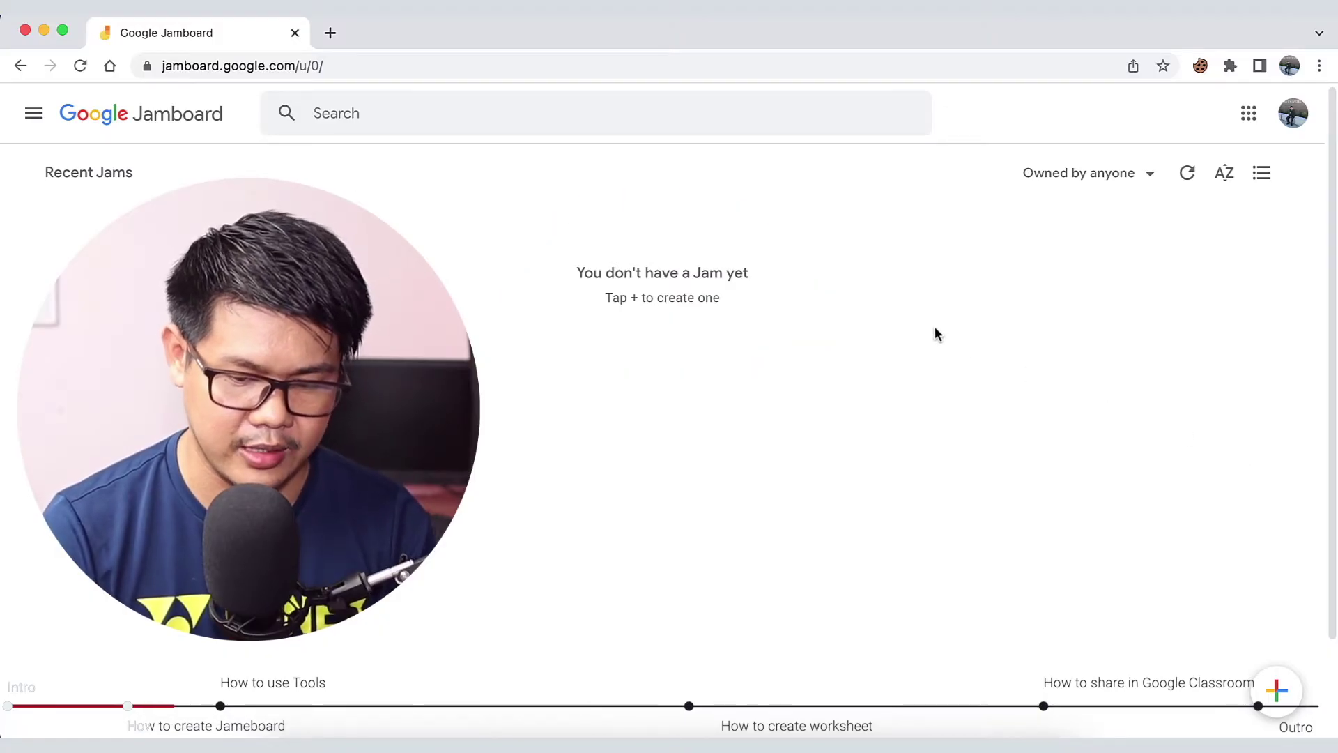
pyautogui.click(1280, 681)
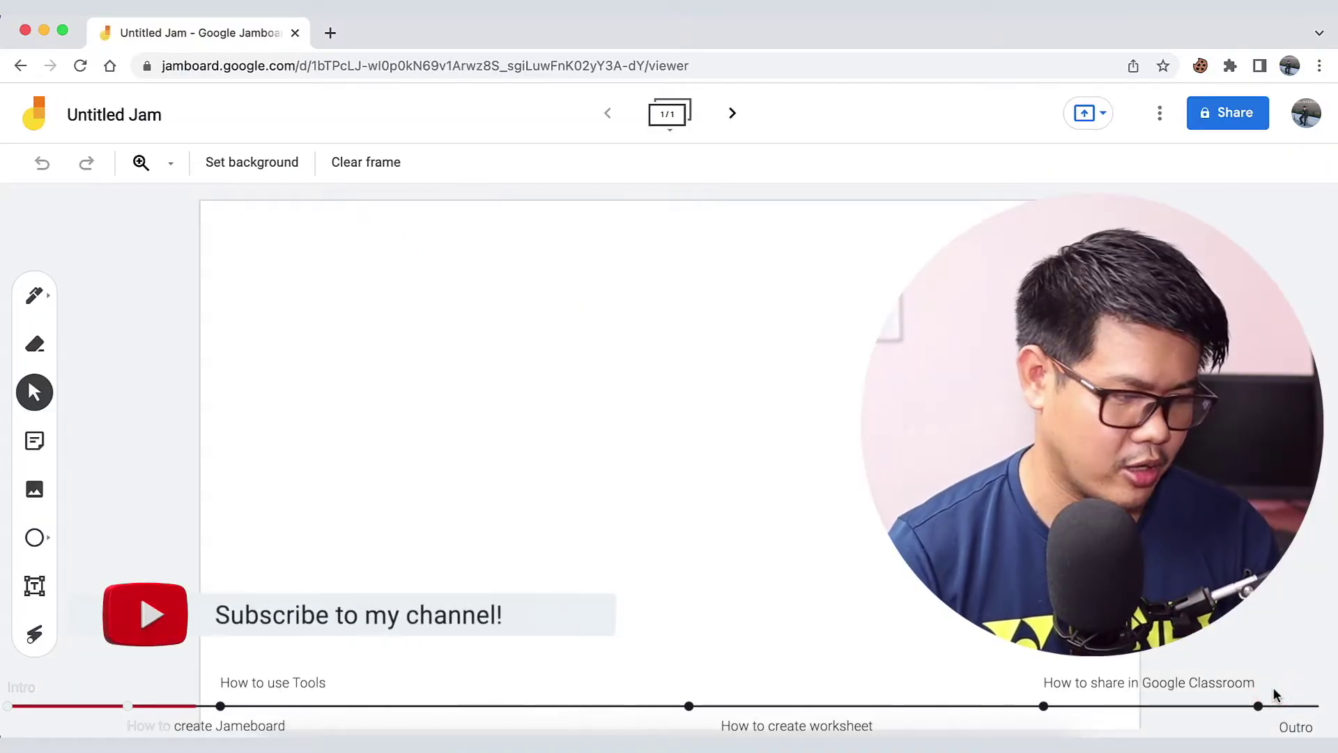
# Step: Rename the 'Untitled Jam' to 'Demo Jamboard'
pyautogui.click(127, 114)
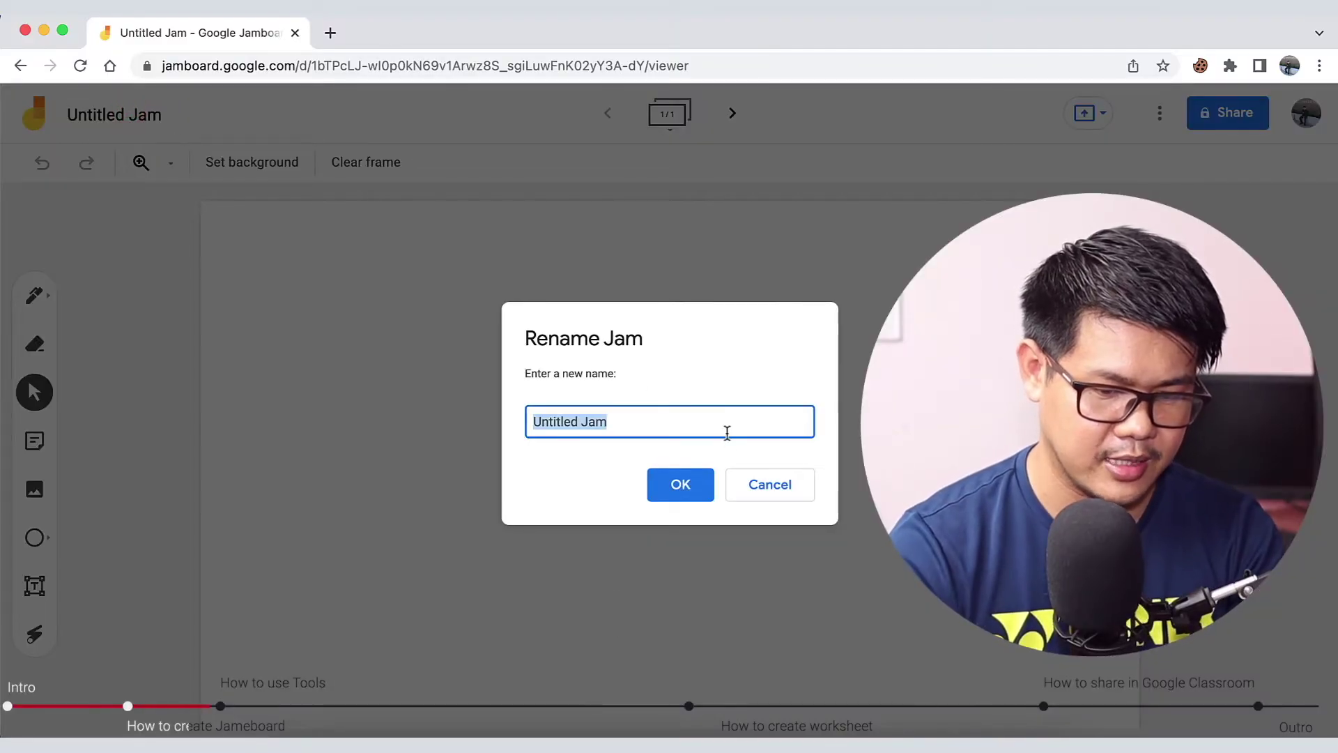
pyautogui.write('Demo Jamboard')
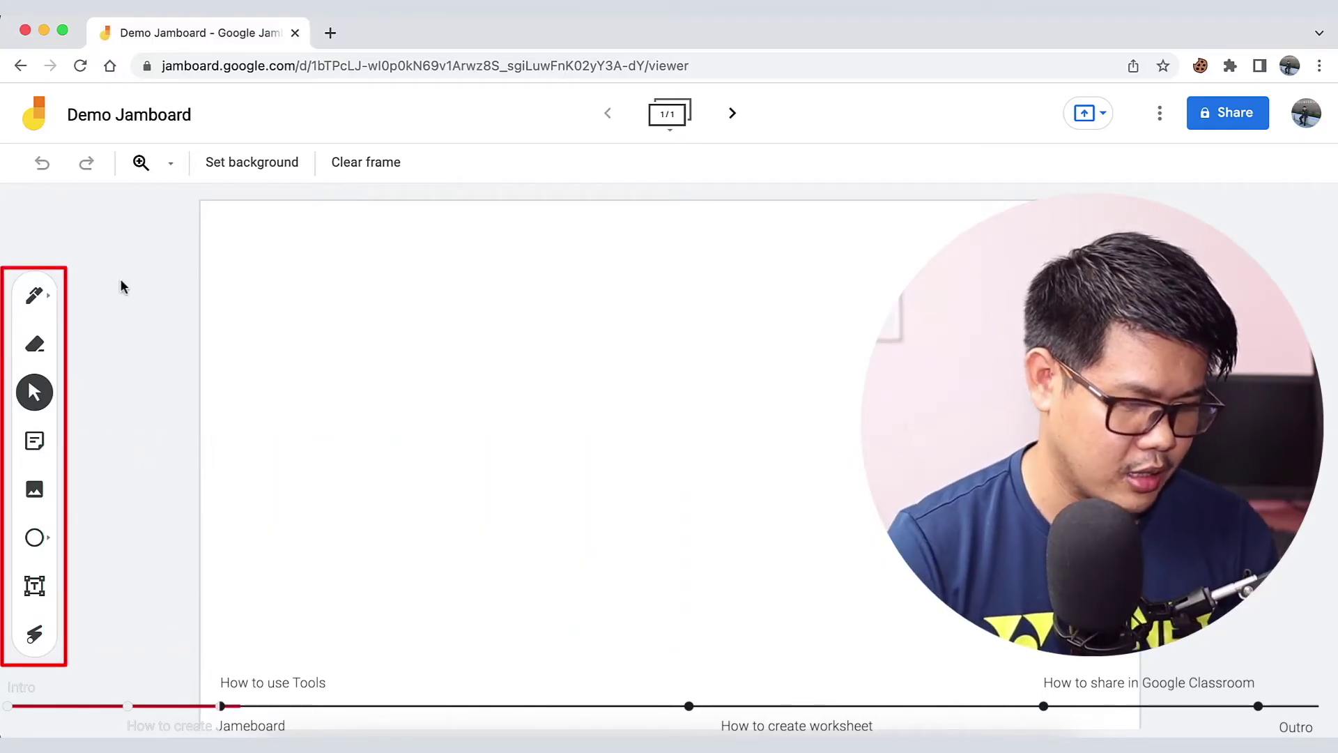
# Step: Draw sample strokes with the thin pen, marker, and a soft grey brush across the frame
pyautogui.click(47, 298)
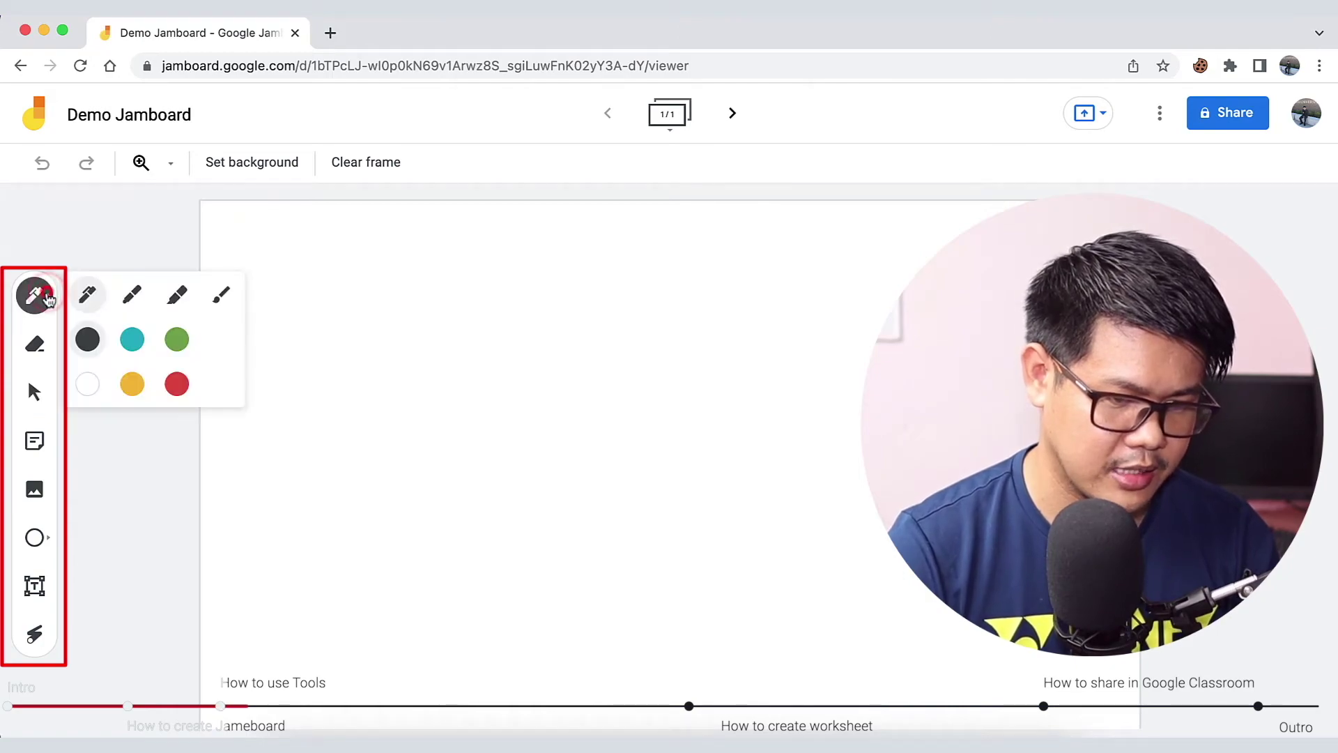
pyautogui.click(88, 294)
pyautogui.moveTo(319, 324); pyautogui.dragTo(511, 271)
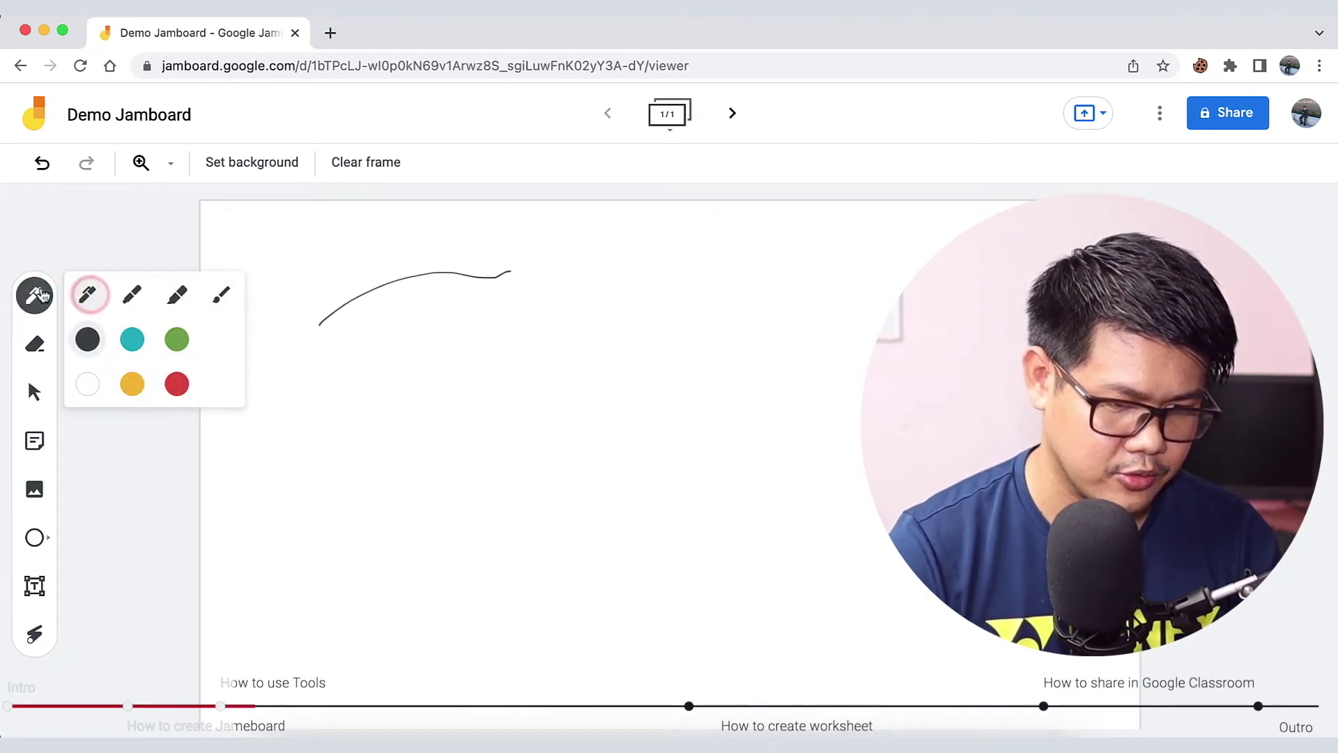
pyautogui.click(132, 294)
pyautogui.moveTo(388, 361); pyautogui.dragTo(609, 235)
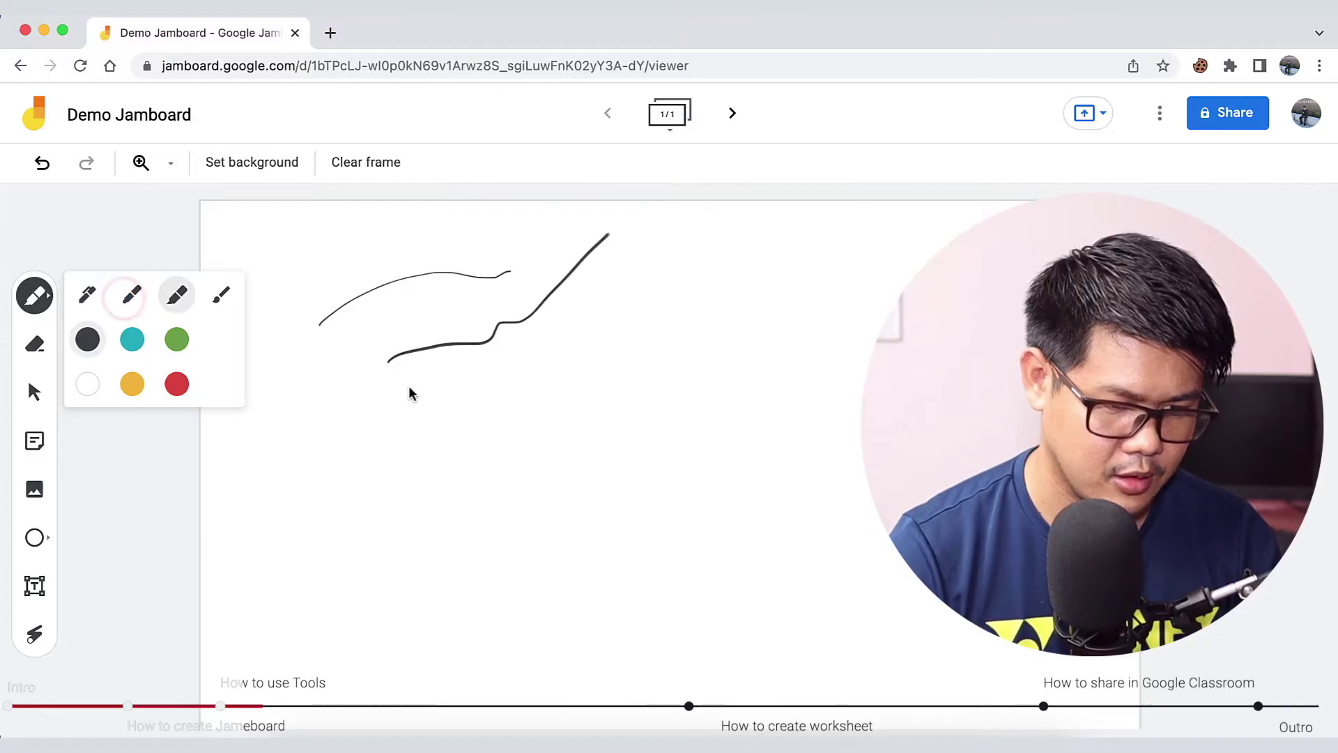
pyautogui.moveTo(513, 401)
pyautogui.mouseDown()
pyautogui.moveTo(553, 331)
pyautogui.moveTo(706, 220)
pyautogui.mouseUp()
pyautogui.click(225, 301)
pyautogui.moveTo(655, 418); pyautogui.dragTo(844, 269)
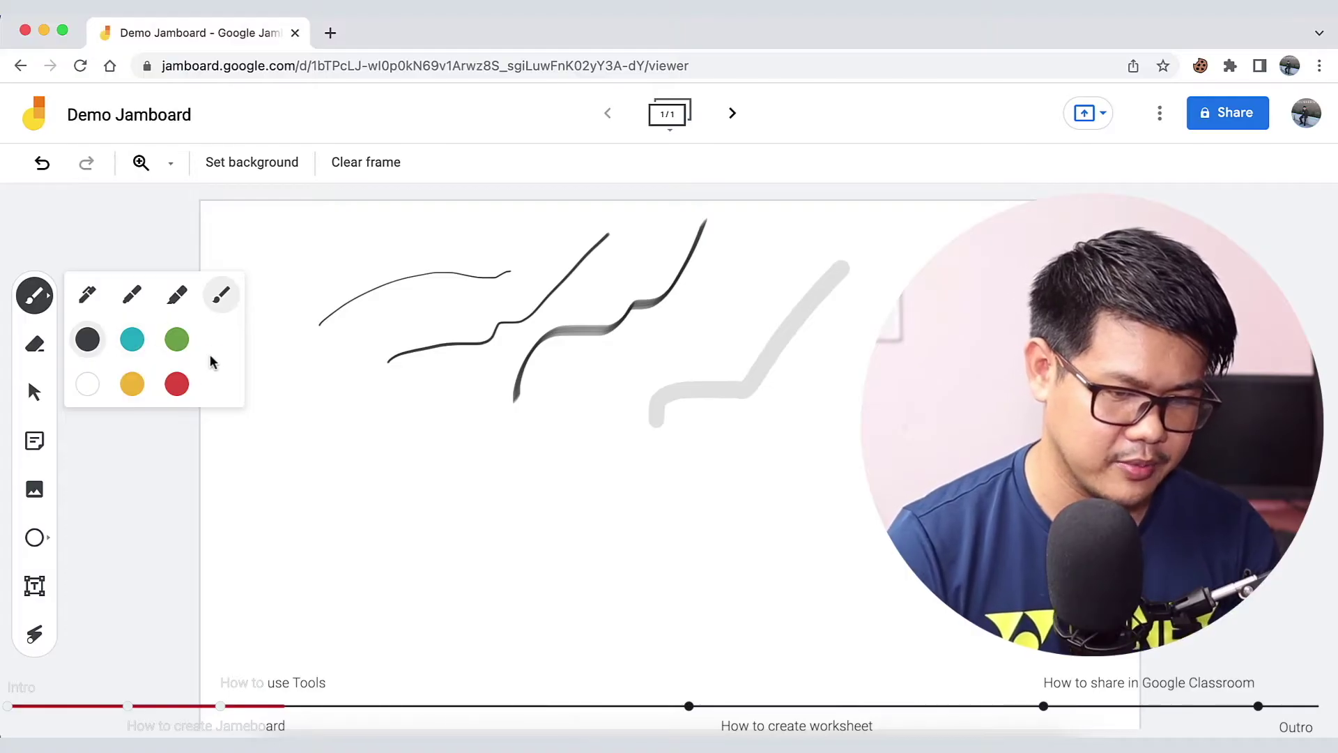
pyautogui.click(300, 469)
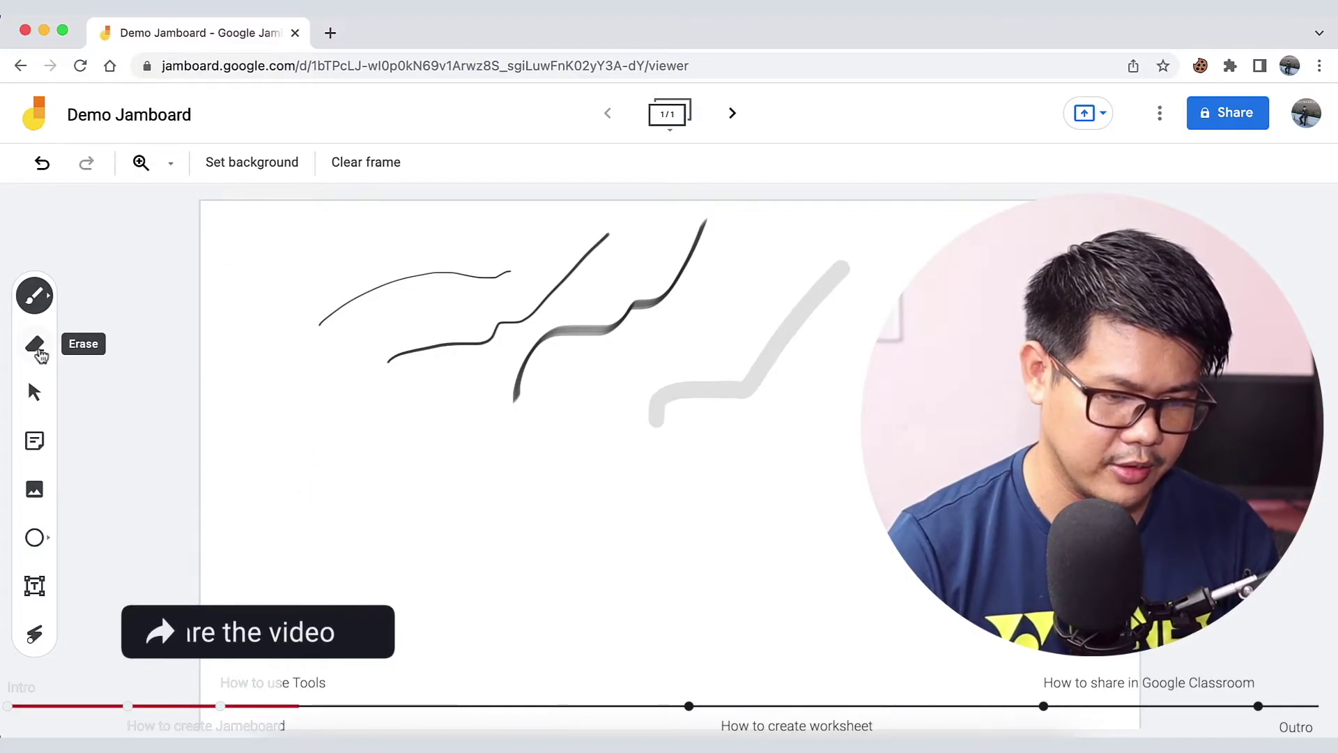
pyautogui.click(35, 345)
# Step: Erase parts of the top and middle strokes, then clear the whole frame
pyautogui.moveTo(323, 321)
pyautogui.mouseDown()
pyautogui.moveTo(478, 253)
pyautogui.moveTo(526, 296)
pyautogui.mouseUp()
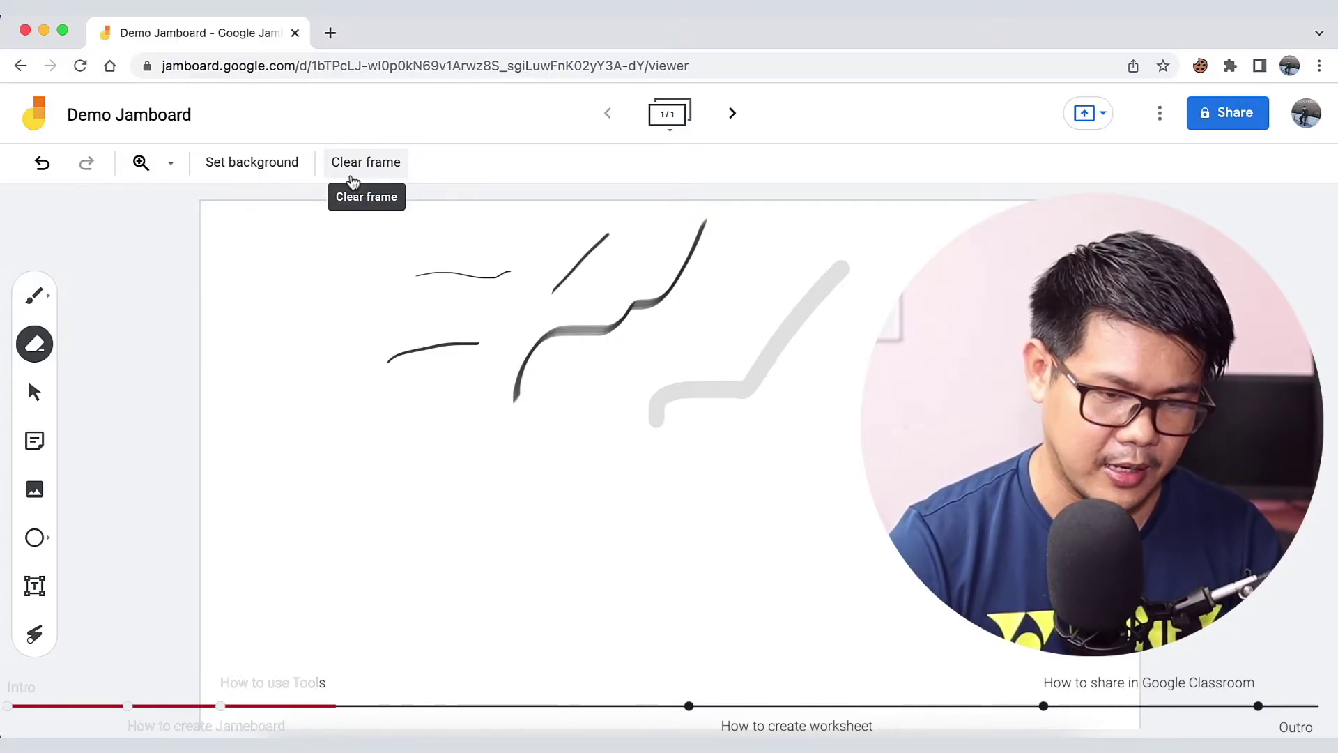
pyautogui.click(352, 178)
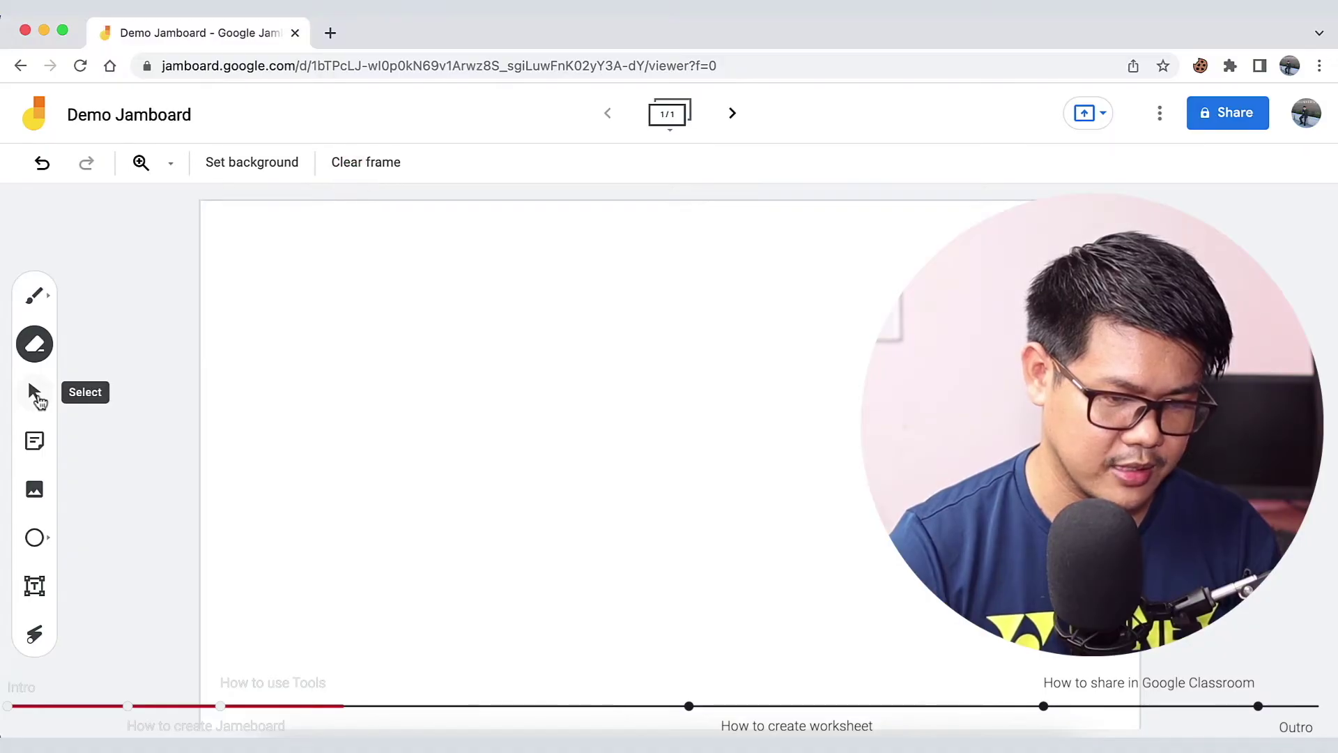
pyautogui.click(38, 399)
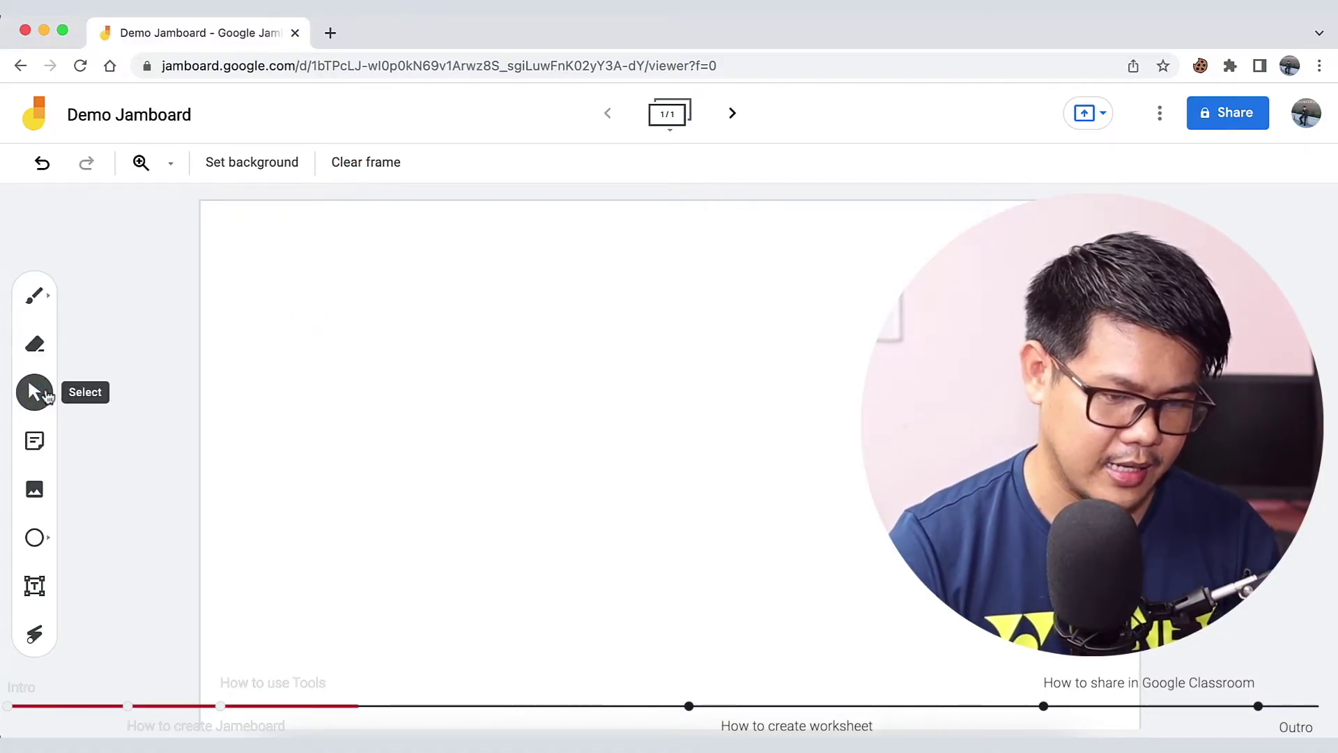
# Step: Add a 'Hello!' sticky note, move it near the top-left, and enlarge it slightly
pyautogui.click(39, 441)
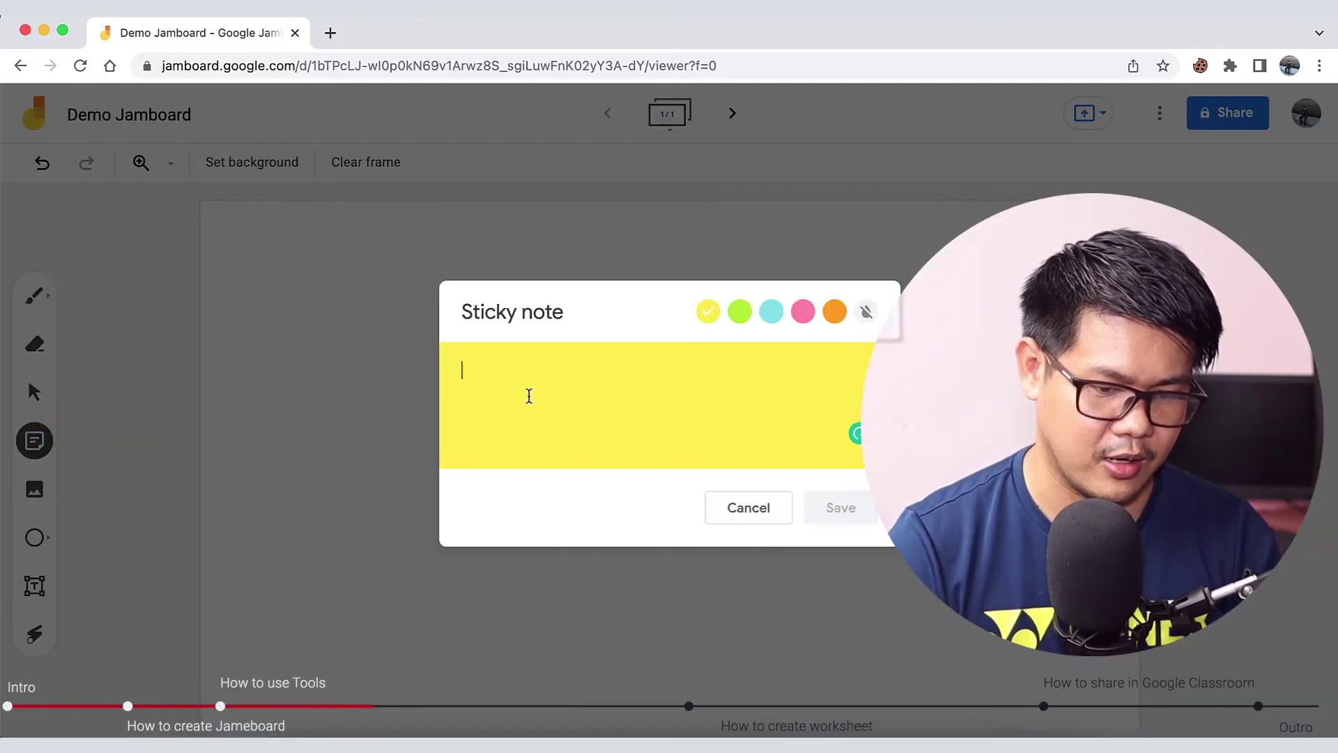
pyautogui.click(529, 395)
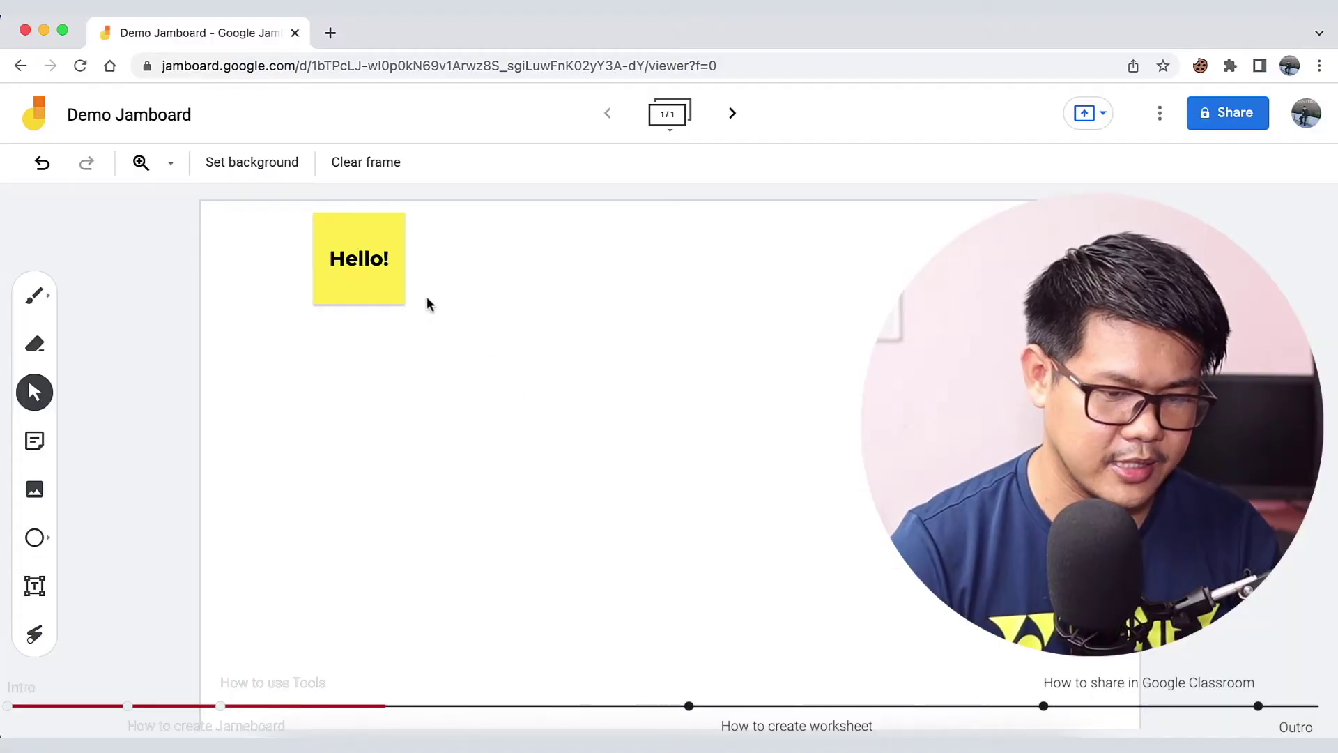
pyautogui.click(398, 268)
pyautogui.moveTo(376, 240); pyautogui.dragTo(344, 288)
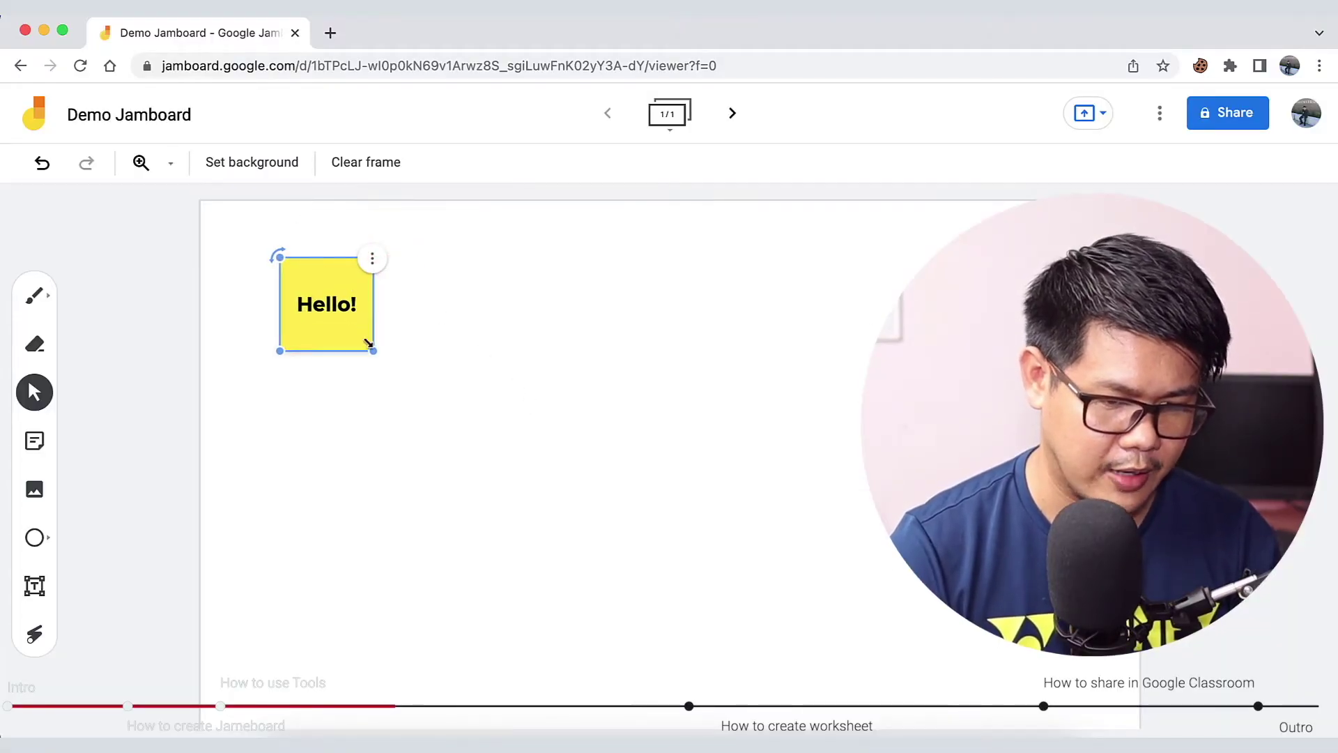
pyautogui.moveTo(373, 351)
pyautogui.mouseDown()
pyautogui.moveTo(608, 509)
pyautogui.moveTo(483, 437)
pyautogui.moveTo(383, 351)
pyautogui.mouseUp()
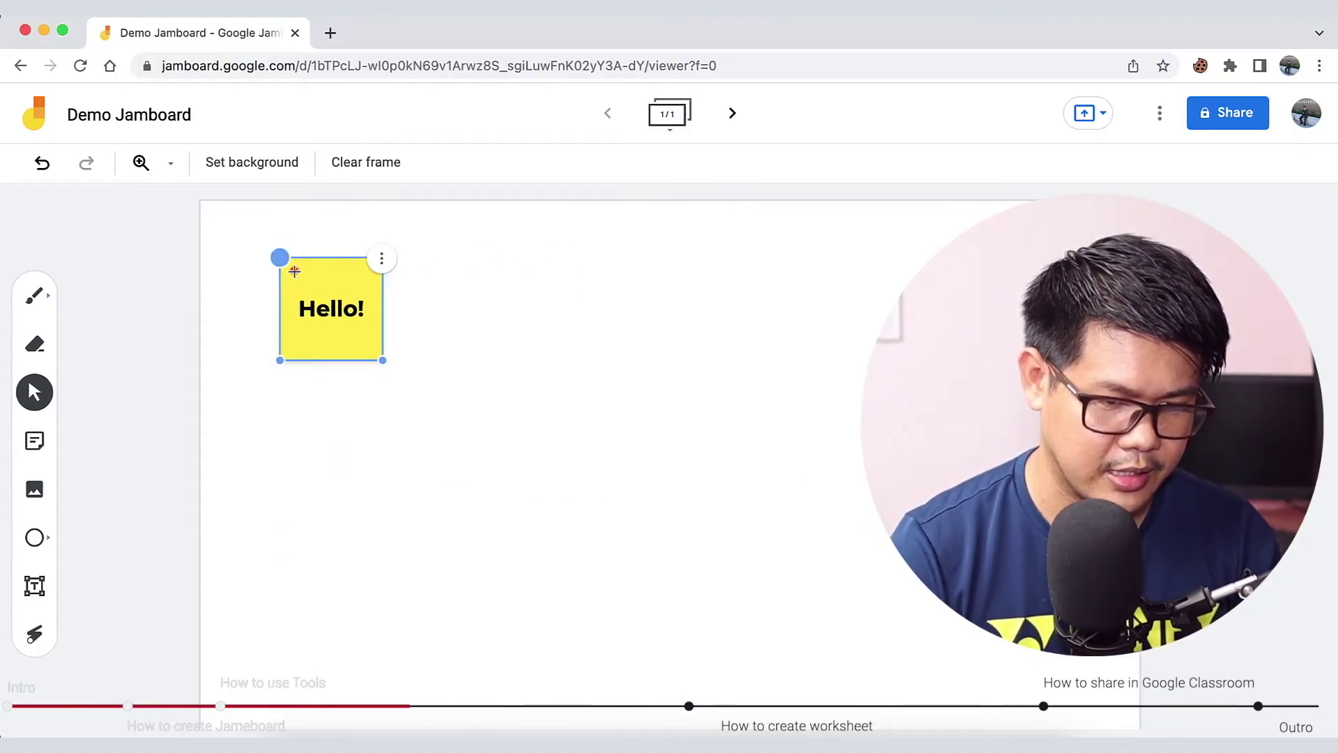
pyautogui.moveTo(280, 257); pyautogui.dragTo(317, 238)
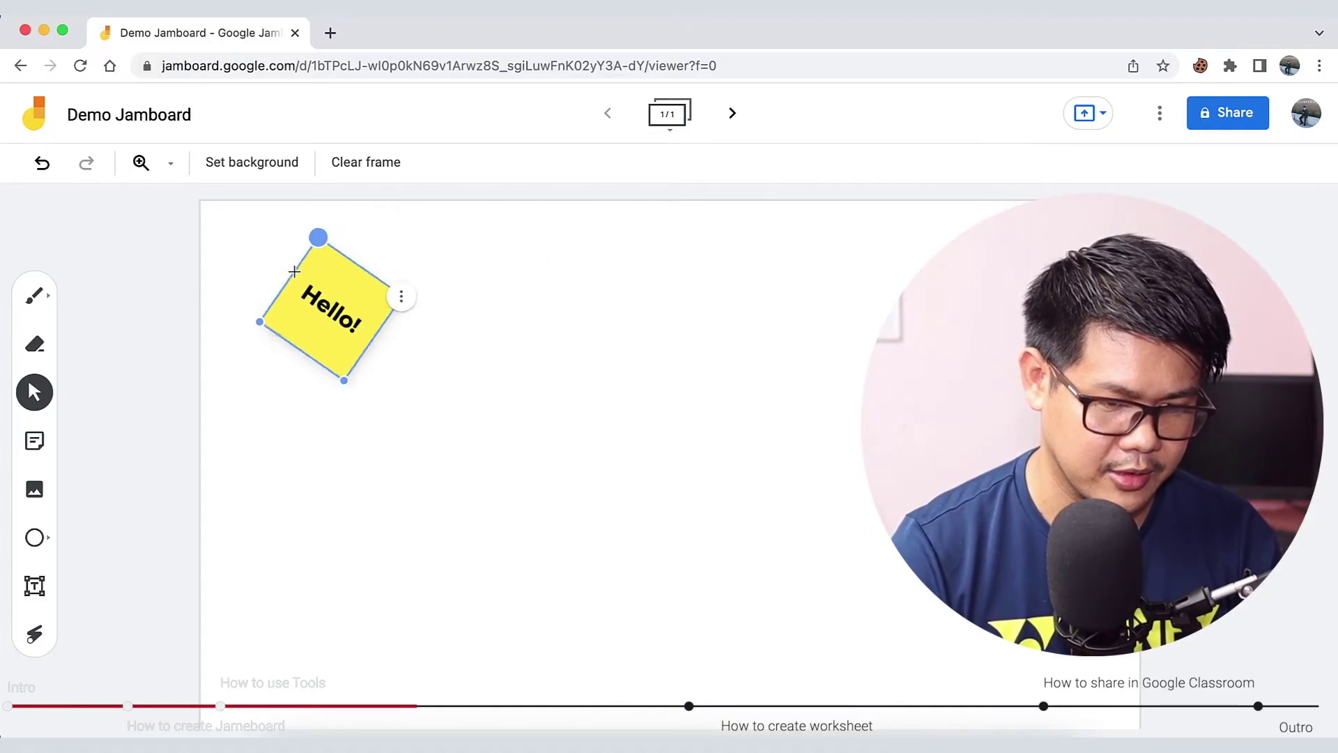
pyautogui.hotkey('ctrl', 'z')
pyautogui.press('Escape')
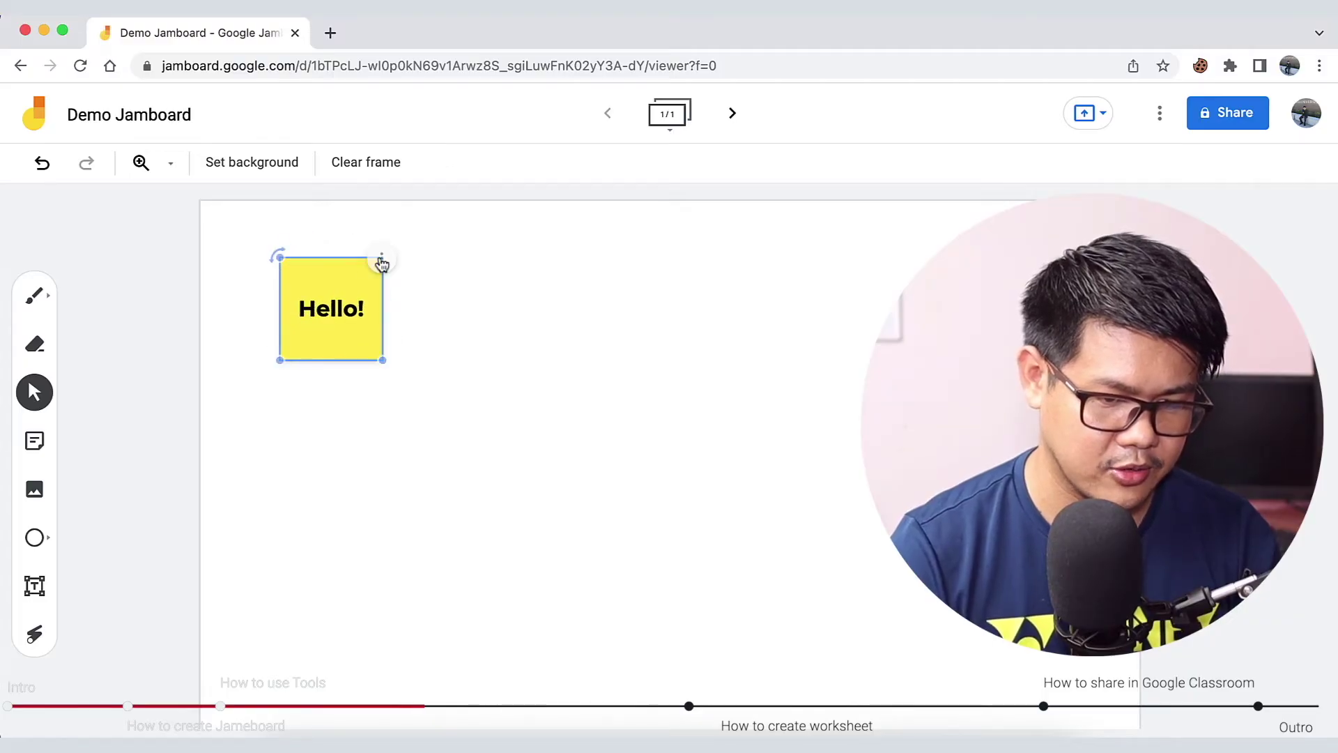
# Step: Duplicate the 'Hello!' note and place the copy to the right of the original
pyautogui.click(382, 262)
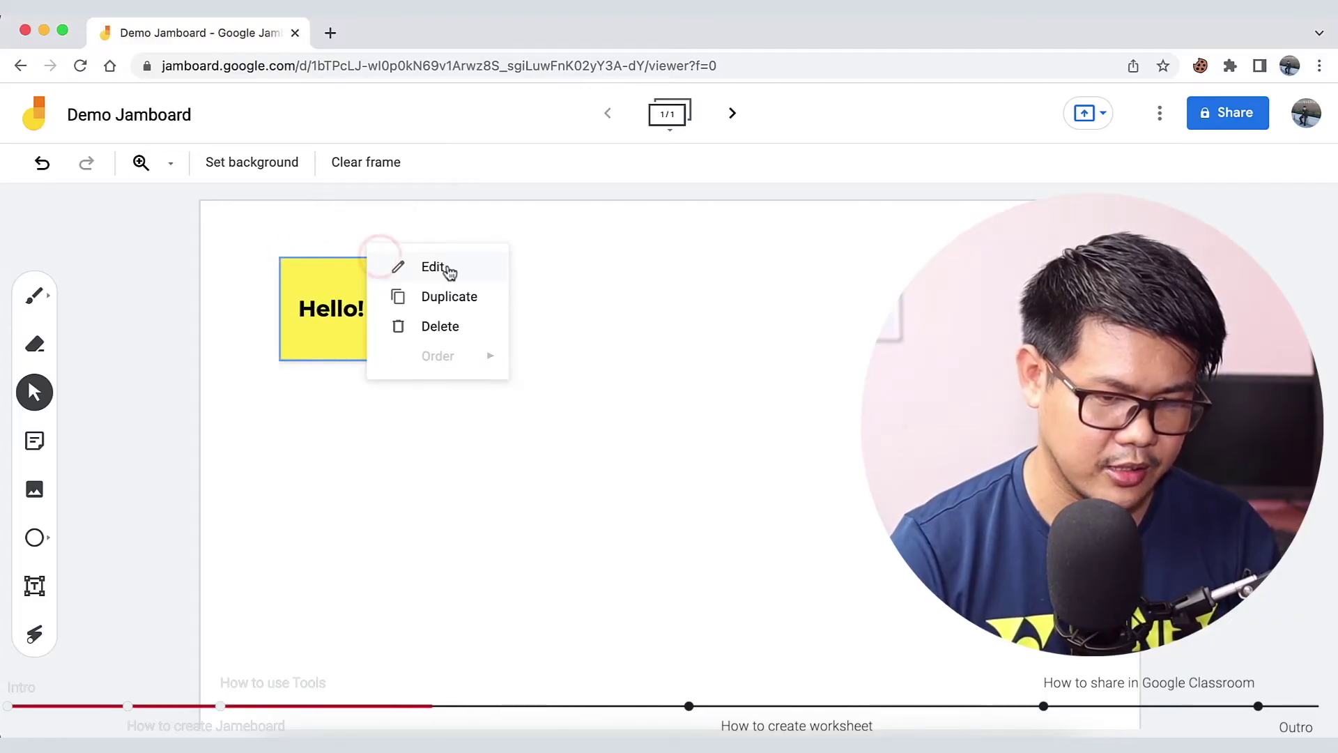
pyautogui.click(462, 305)
pyautogui.moveTo(362, 323); pyautogui.dragTo(476, 307)
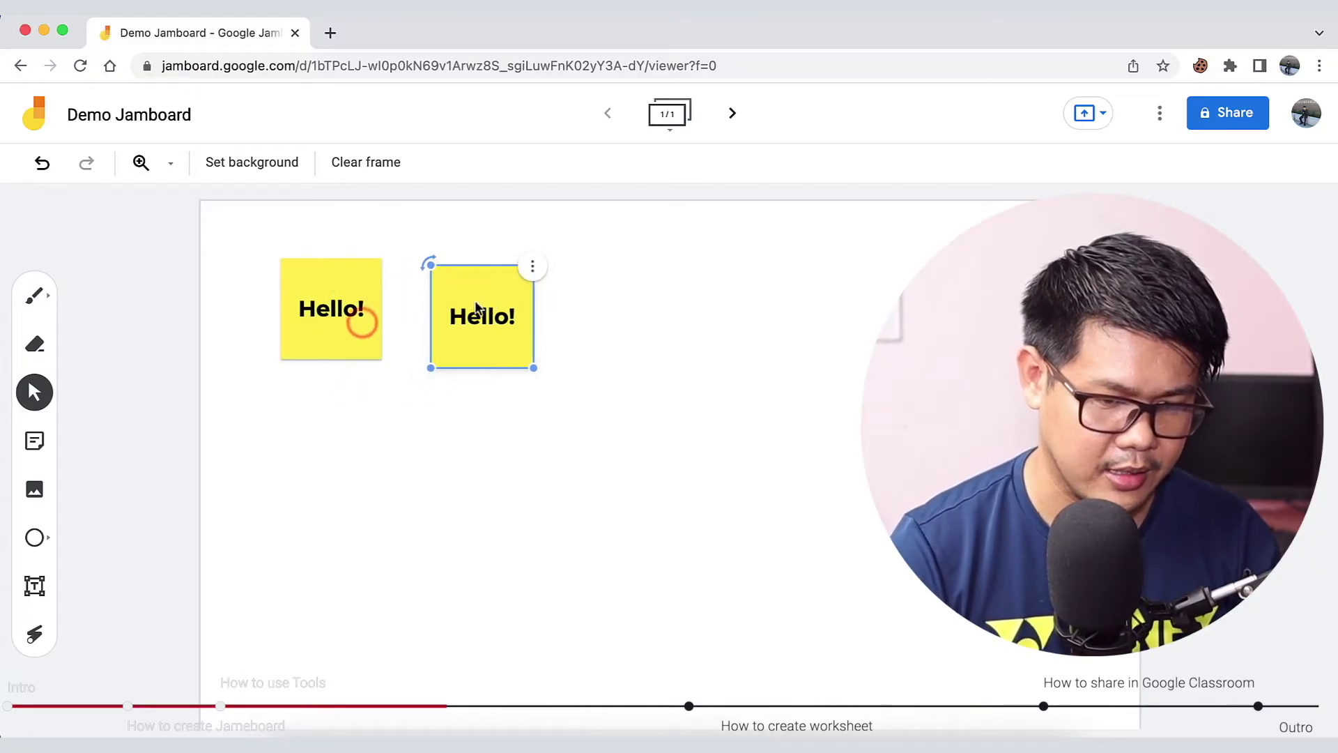
pyautogui.click(371, 266)
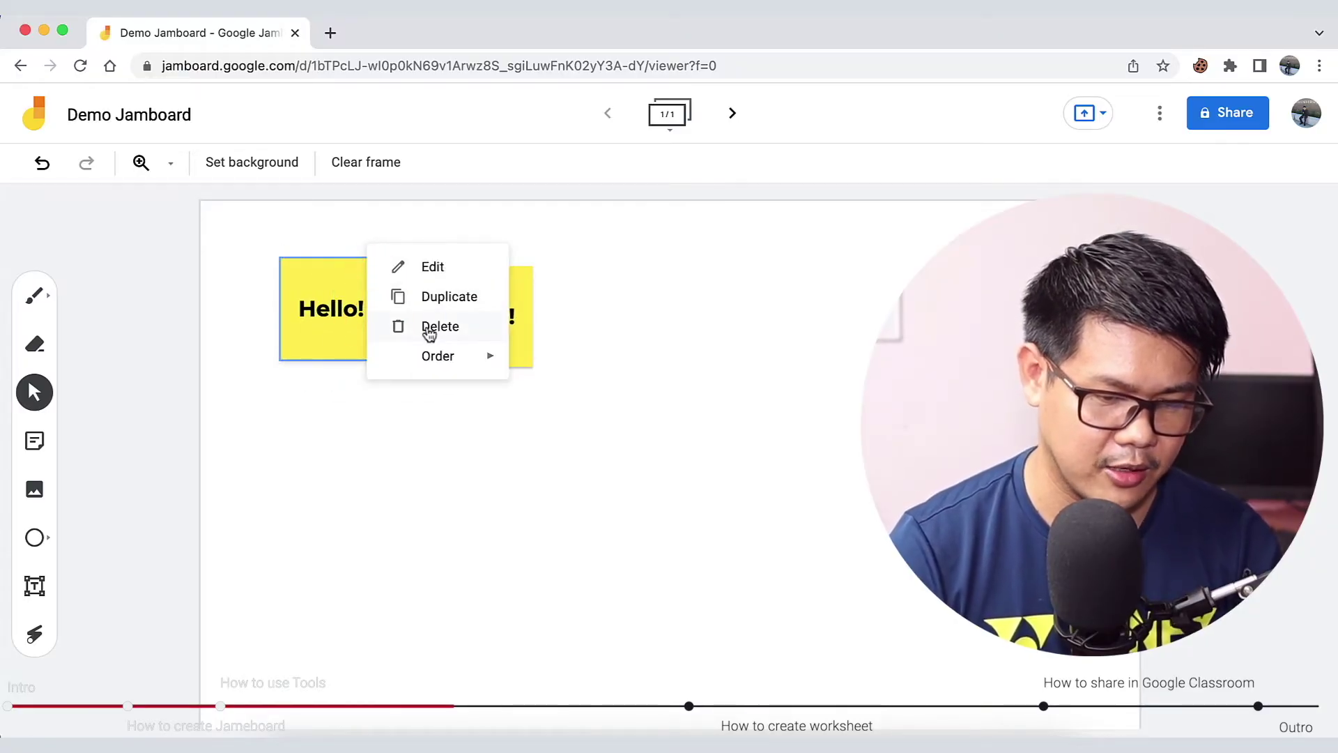
pyautogui.press('Escape')
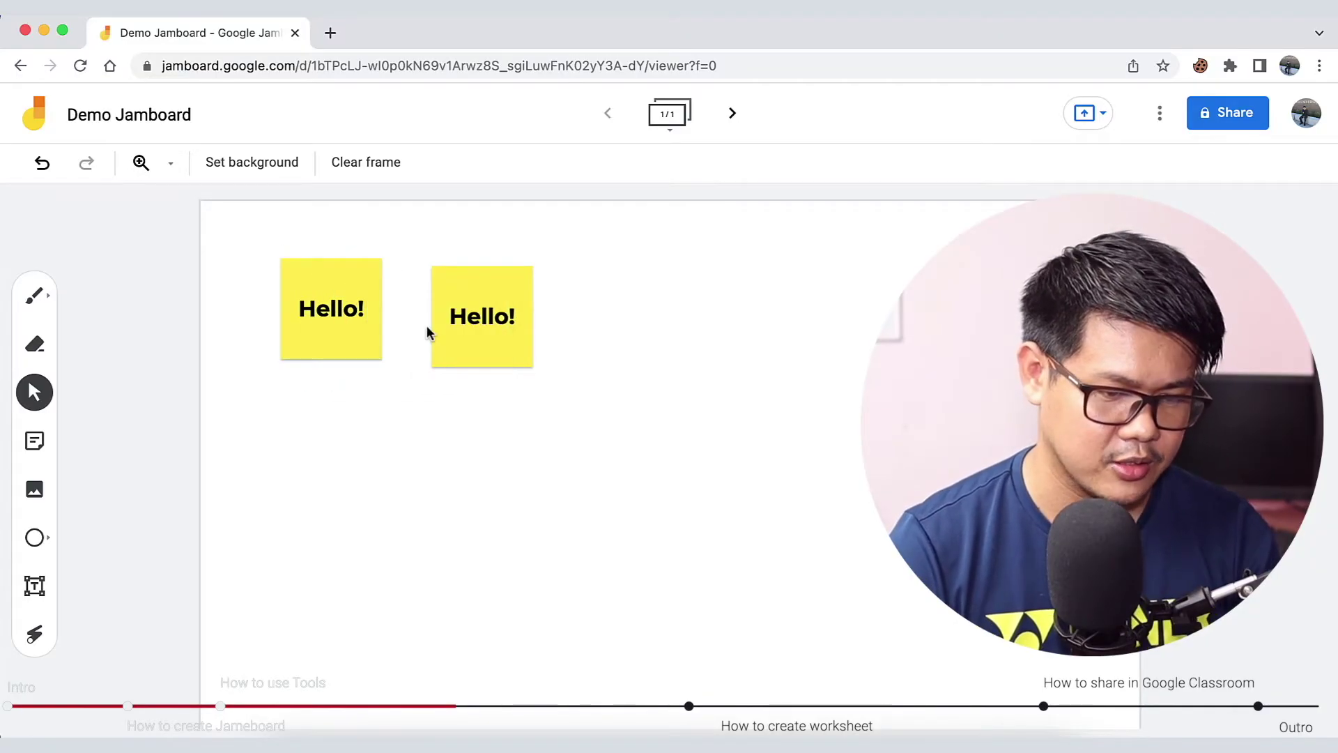
pyautogui.click(40, 499)
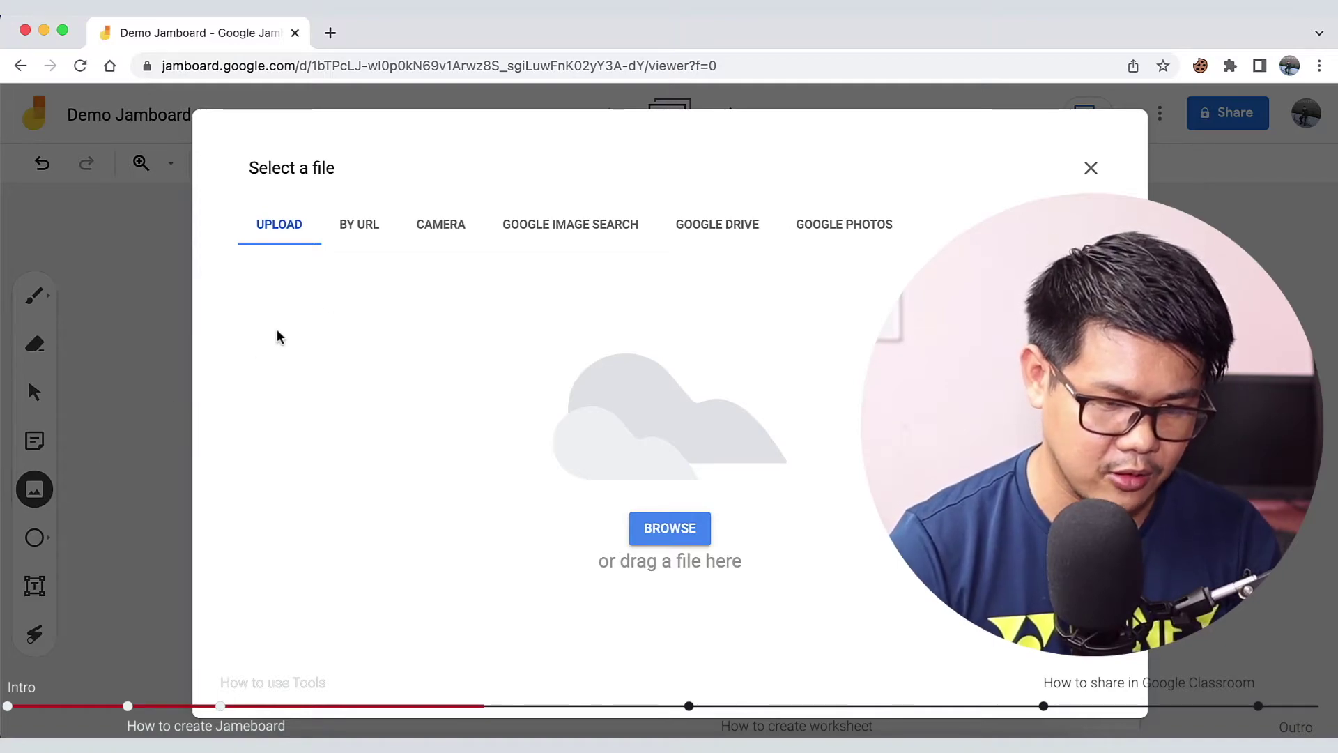
# Step: Browse the By URL, Camera, Google Image Search ('Lisa') and Google Drive image sources, then close the picker
pyautogui.click(388, 259)
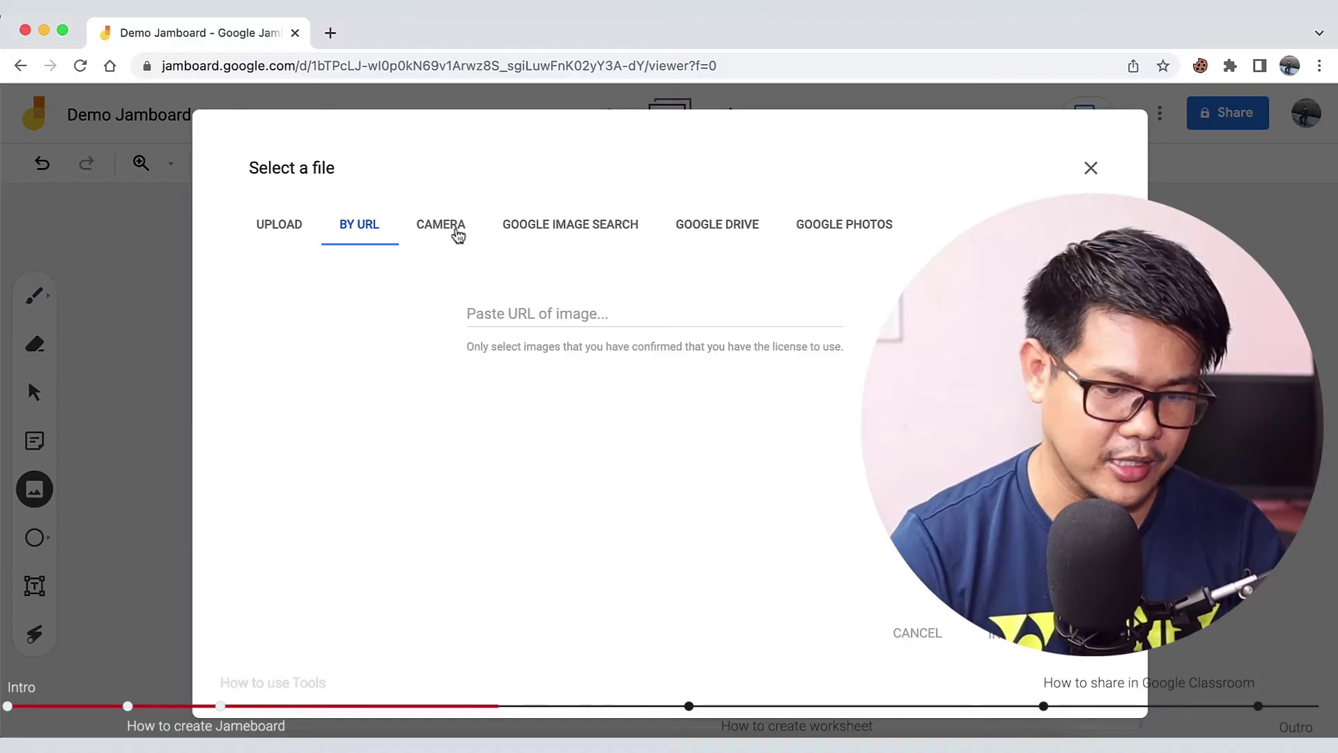
pyautogui.click(458, 236)
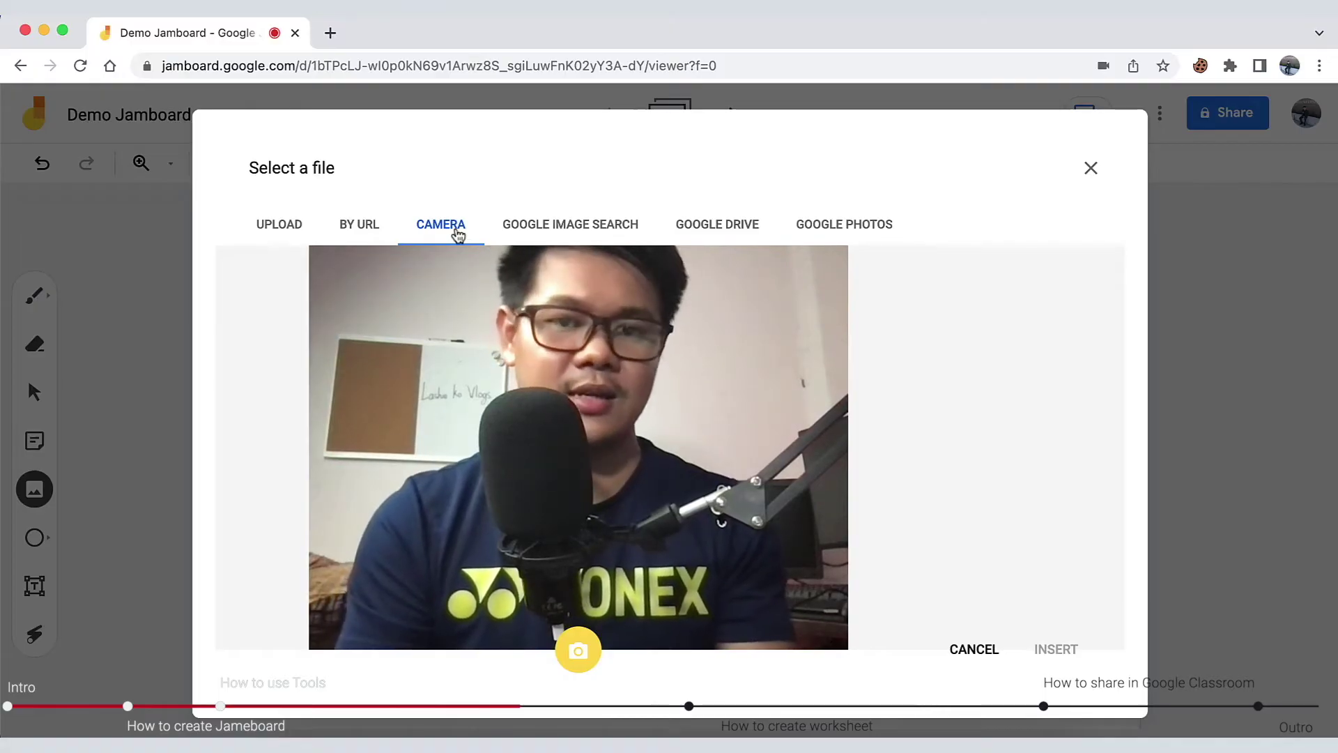
pyautogui.click(567, 240)
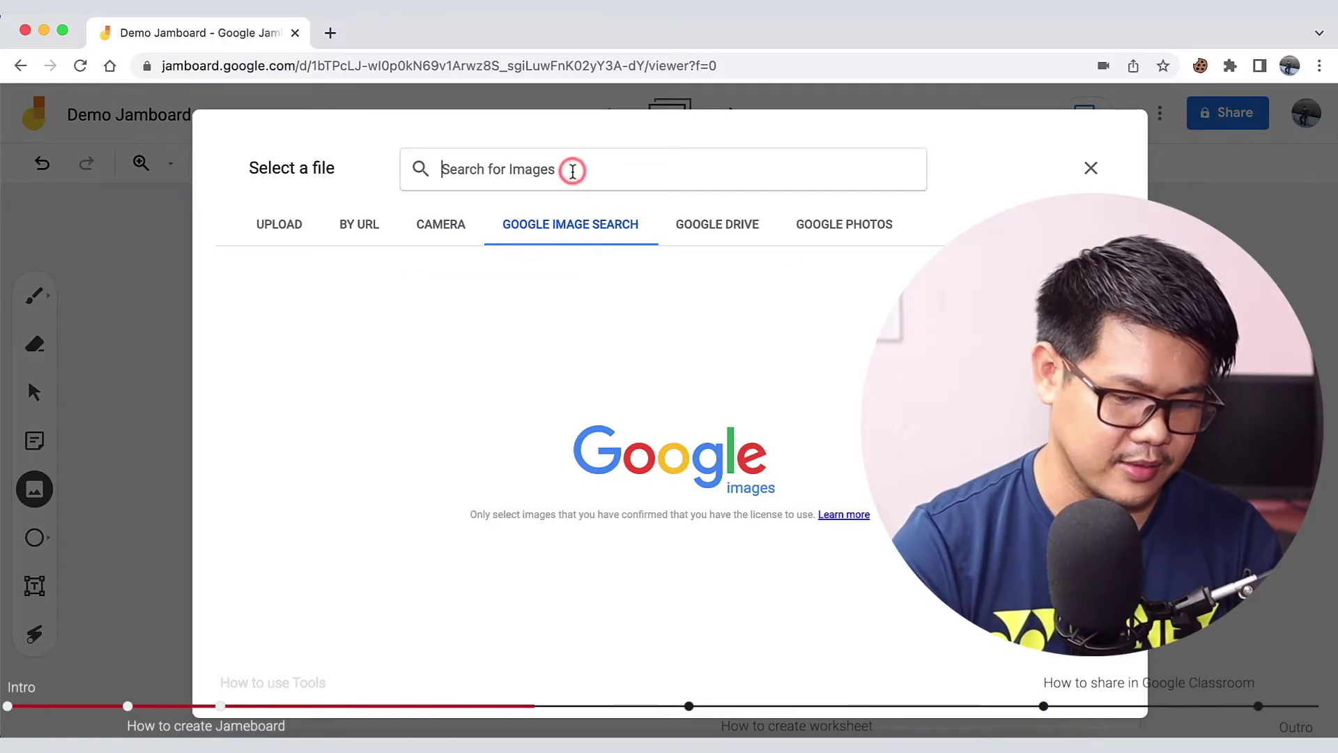
pyautogui.write('Lisa')
pyautogui.press('Return')
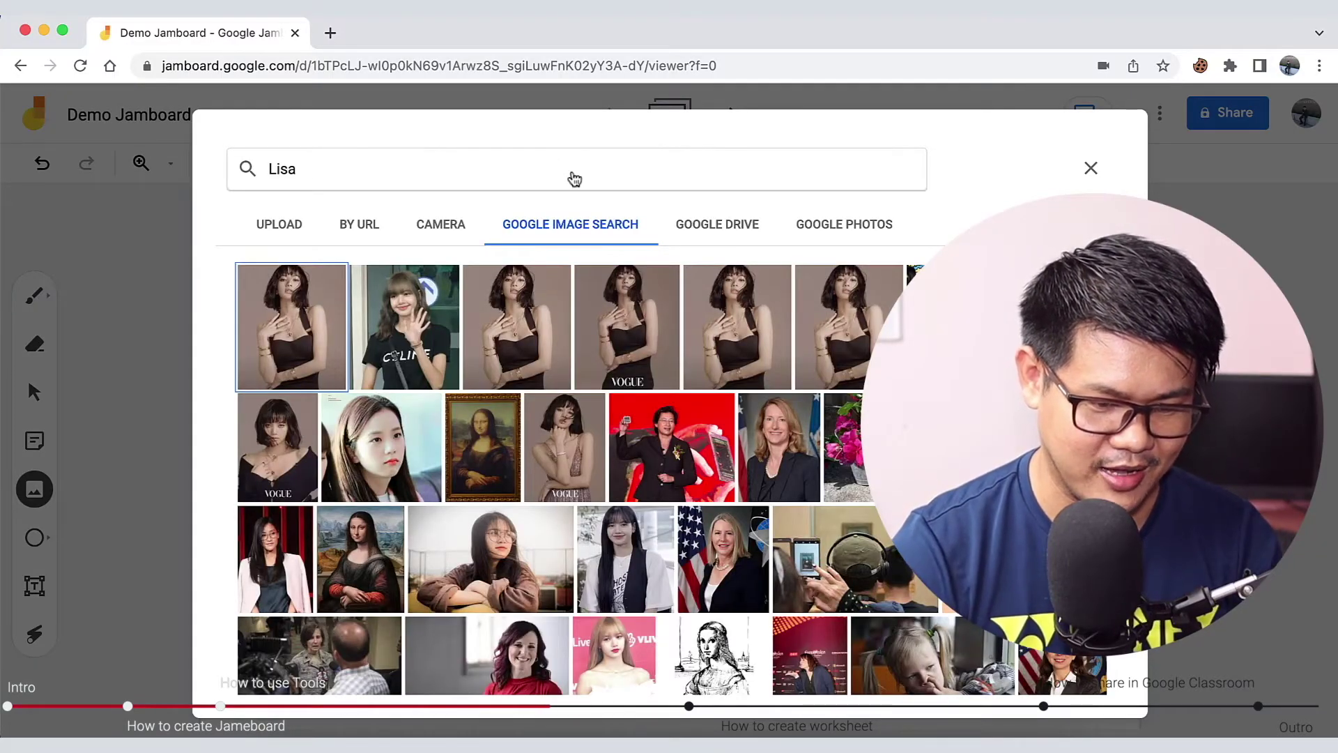
pyautogui.press('Right')
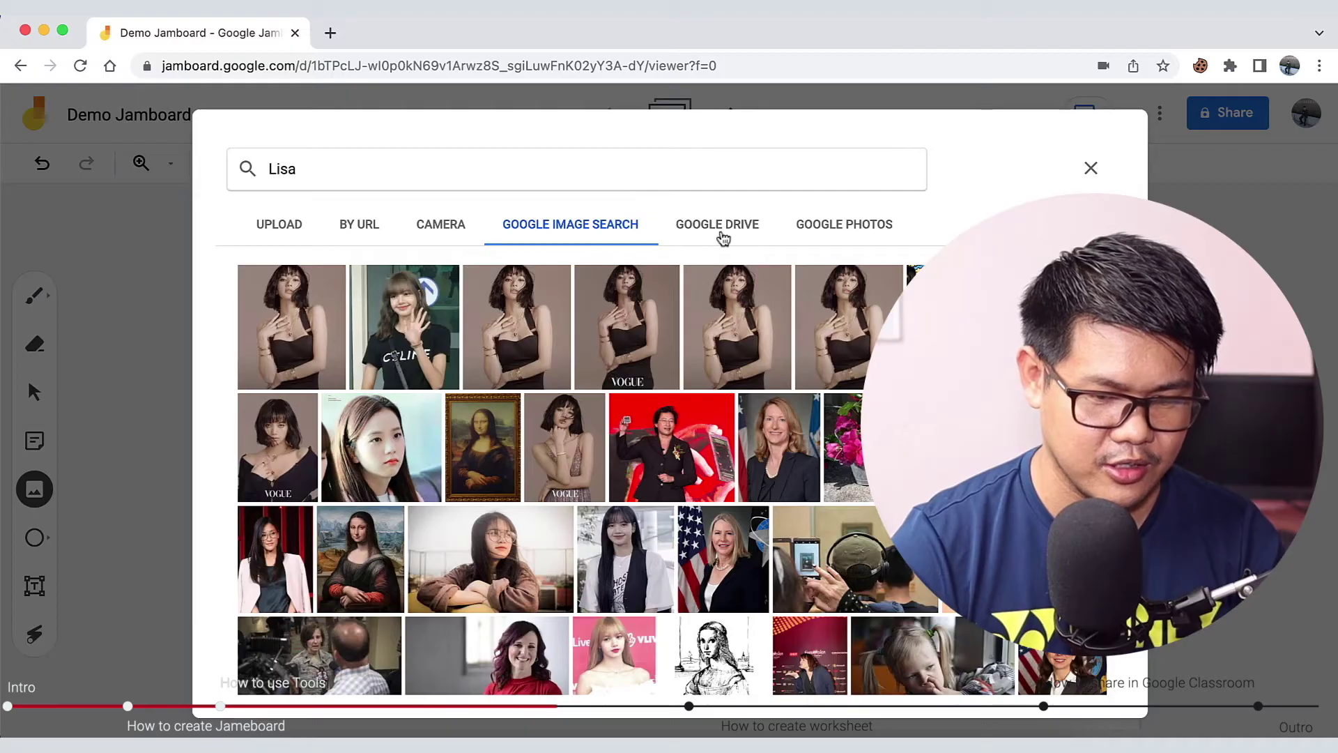
pyautogui.click(723, 238)
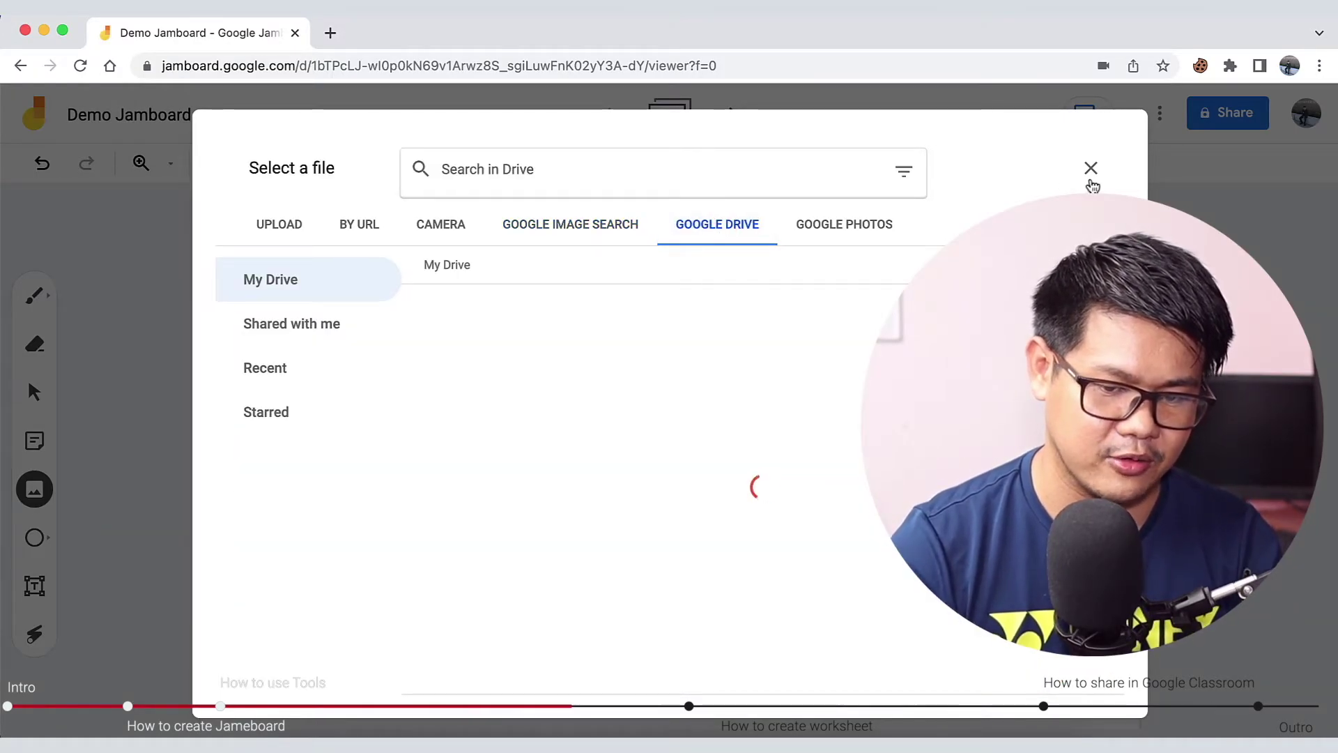
pyautogui.click(1091, 174)
pyautogui.click(35, 538)
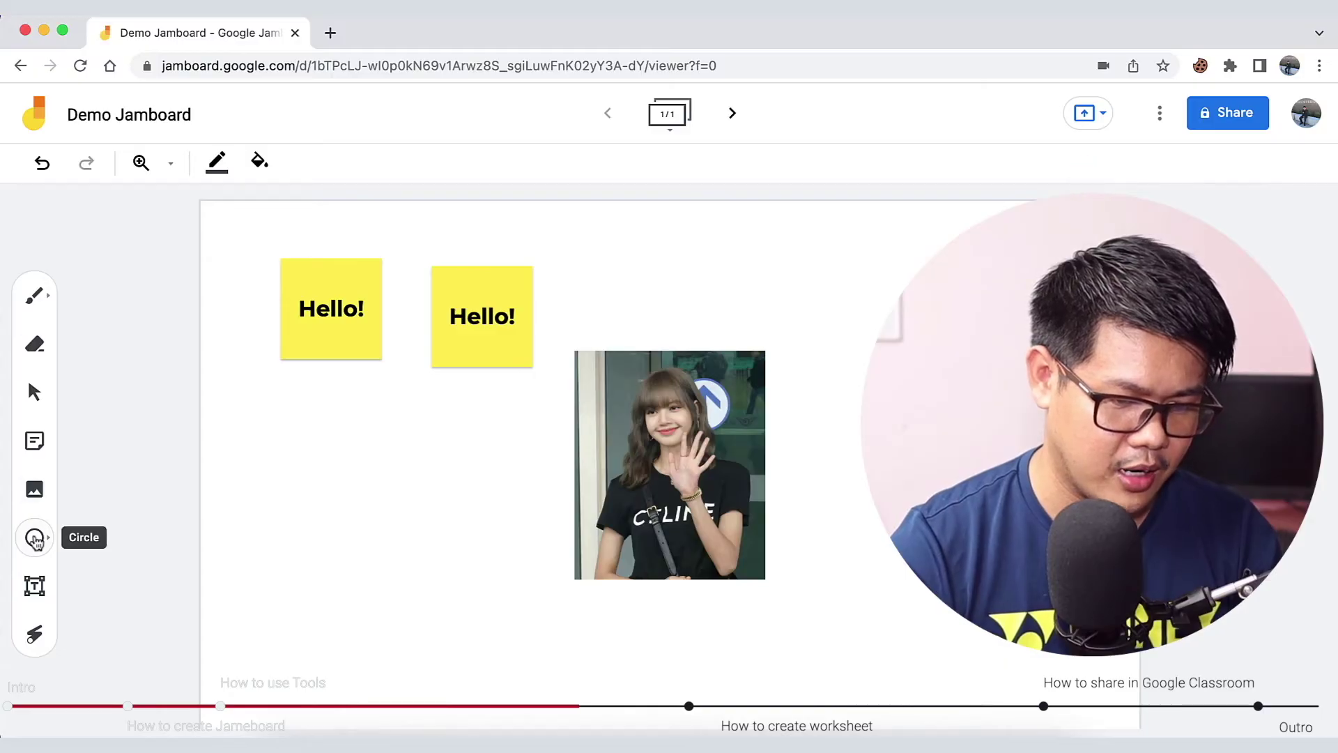
# Step: Draw a square shape below the sticky notes
pyautogui.click(35, 539)
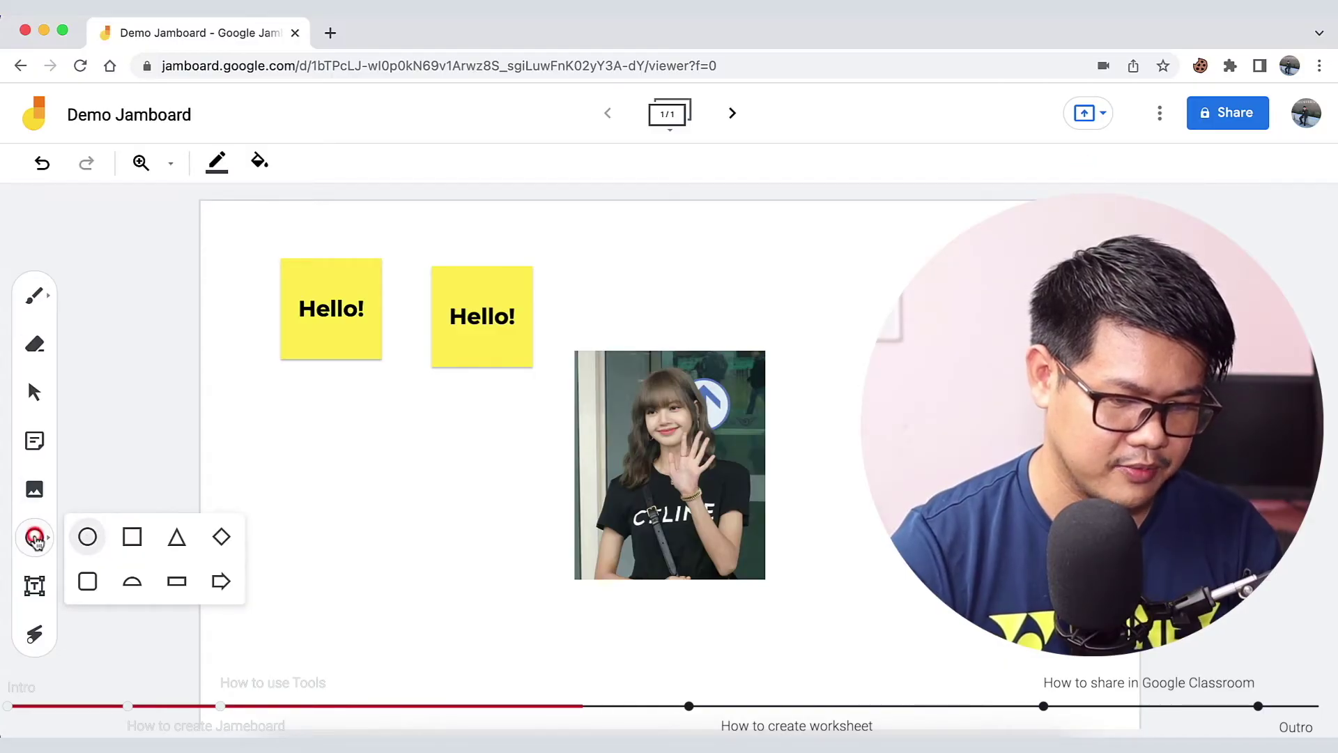
pyautogui.click(136, 538)
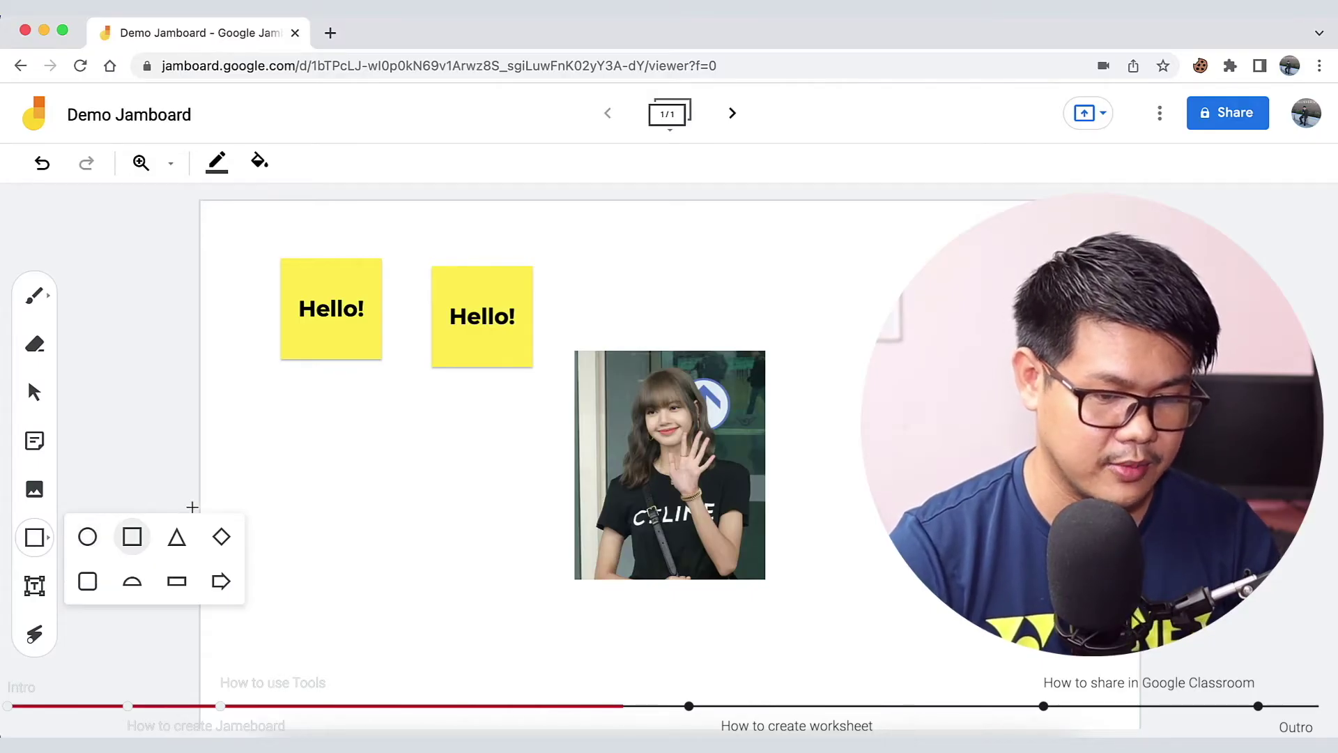
pyautogui.moveTo(291, 423); pyautogui.dragTo(513, 666)
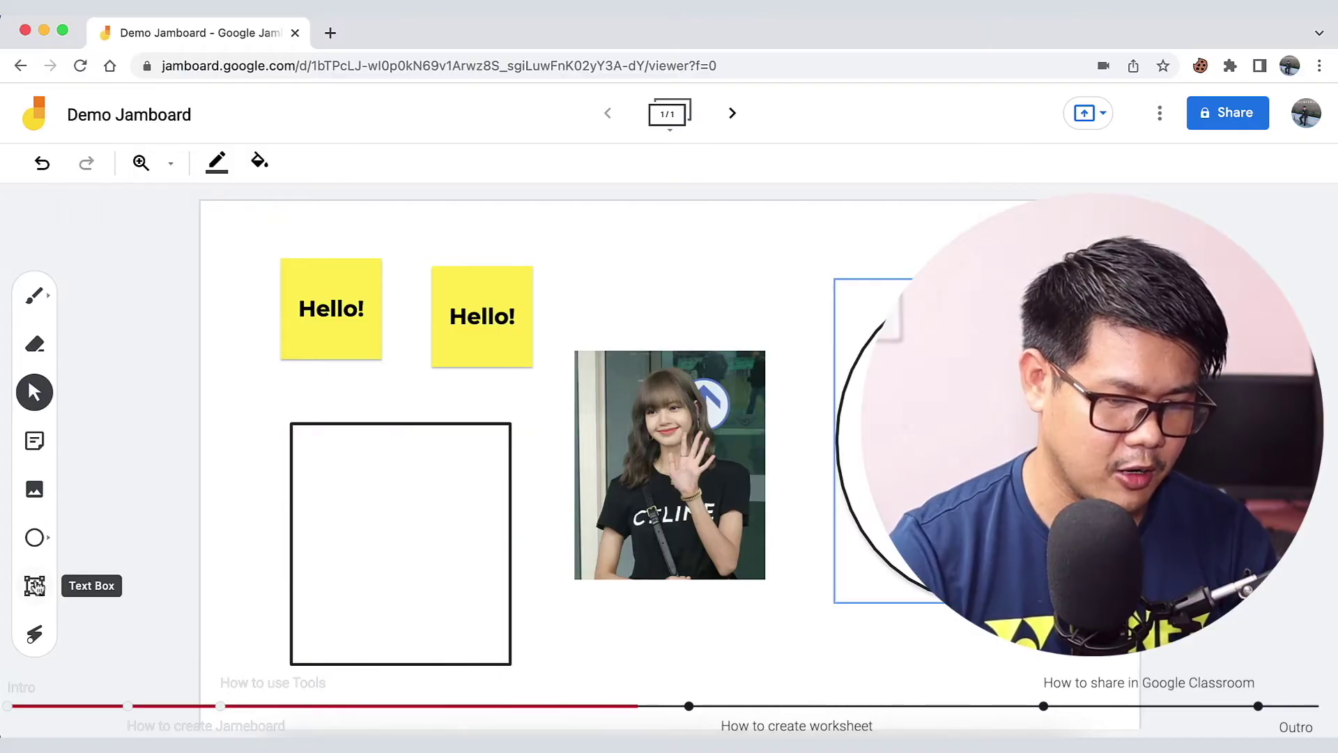
pyautogui.click(35, 585)
# Step: Add a text box at the frame top reading 'Hi! How are you?', widened to one line
pyautogui.click(547, 233)
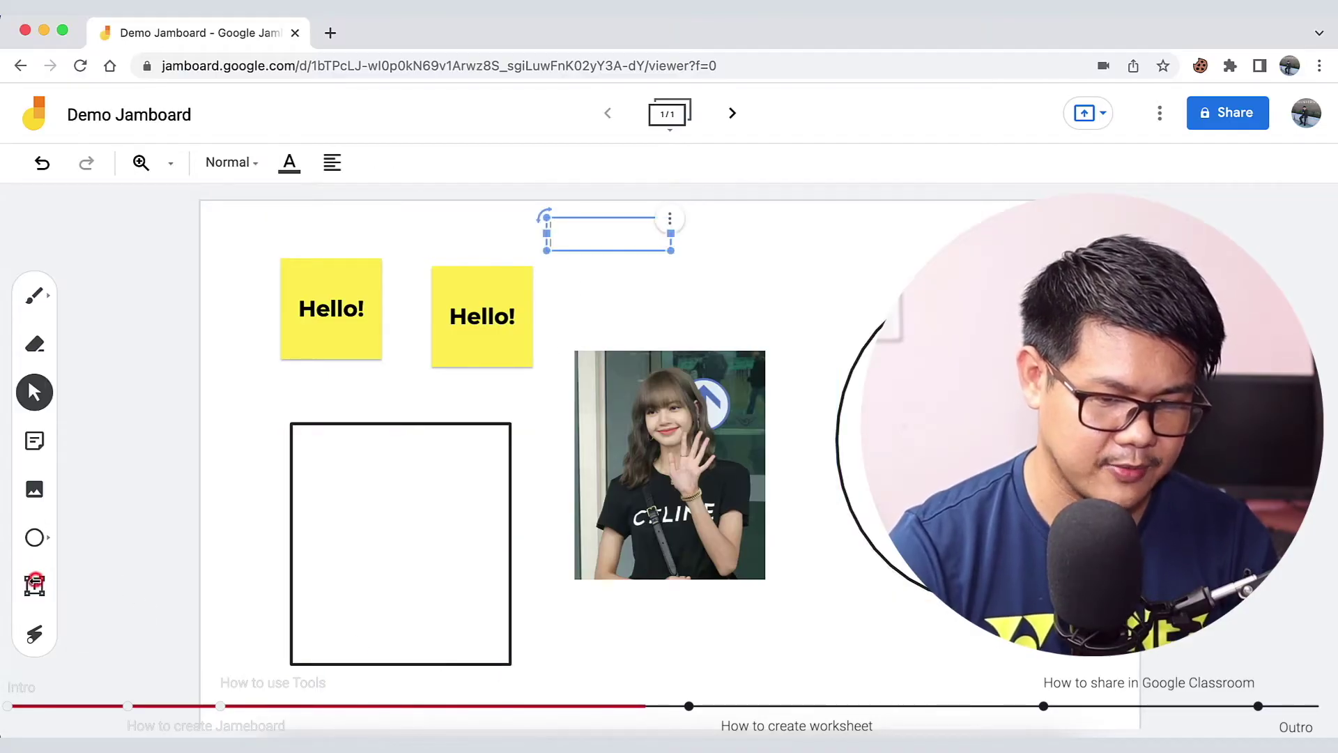
pyautogui.write('Hi! How are you?')
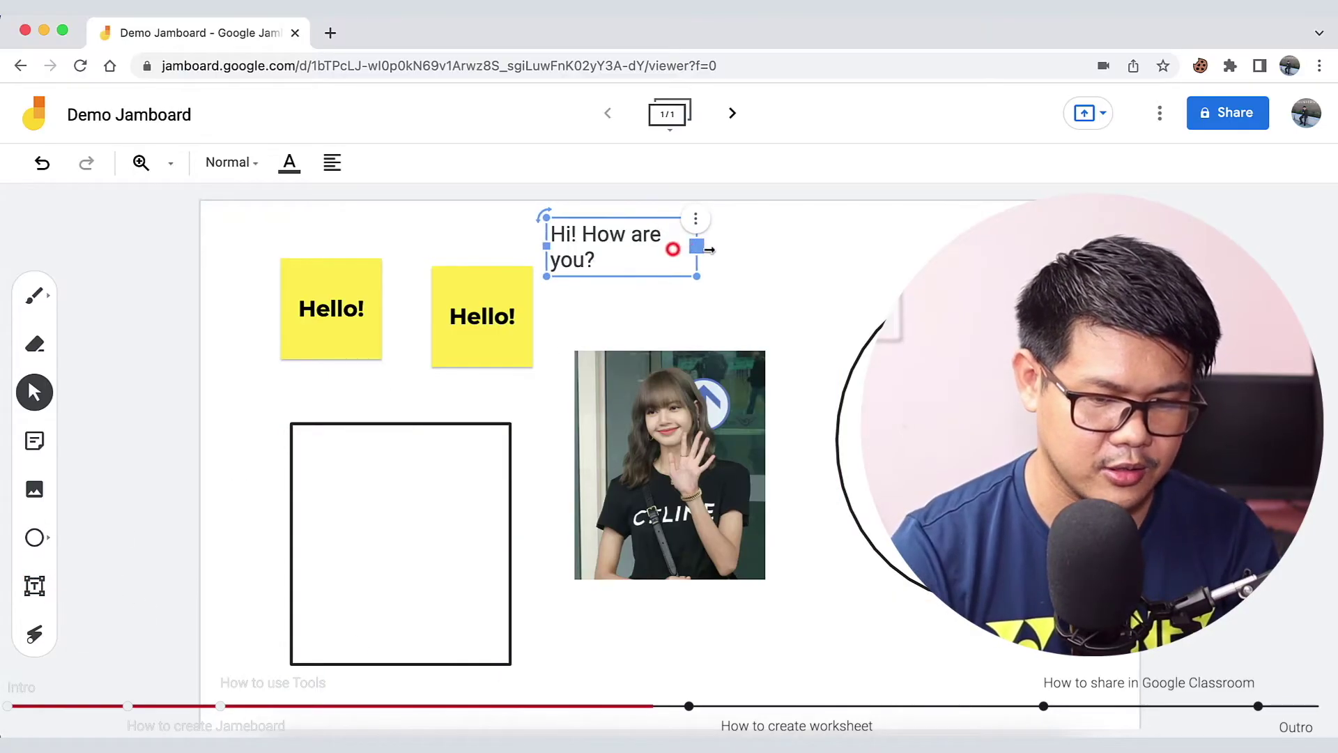
pyautogui.moveTo(671, 251); pyautogui.dragTo(720, 237)
pyautogui.moveTo(544, 214)
pyautogui.mouseDown()
pyautogui.moveTo(555, 225)
pyautogui.moveTo(545, 214)
pyautogui.mouseUp()
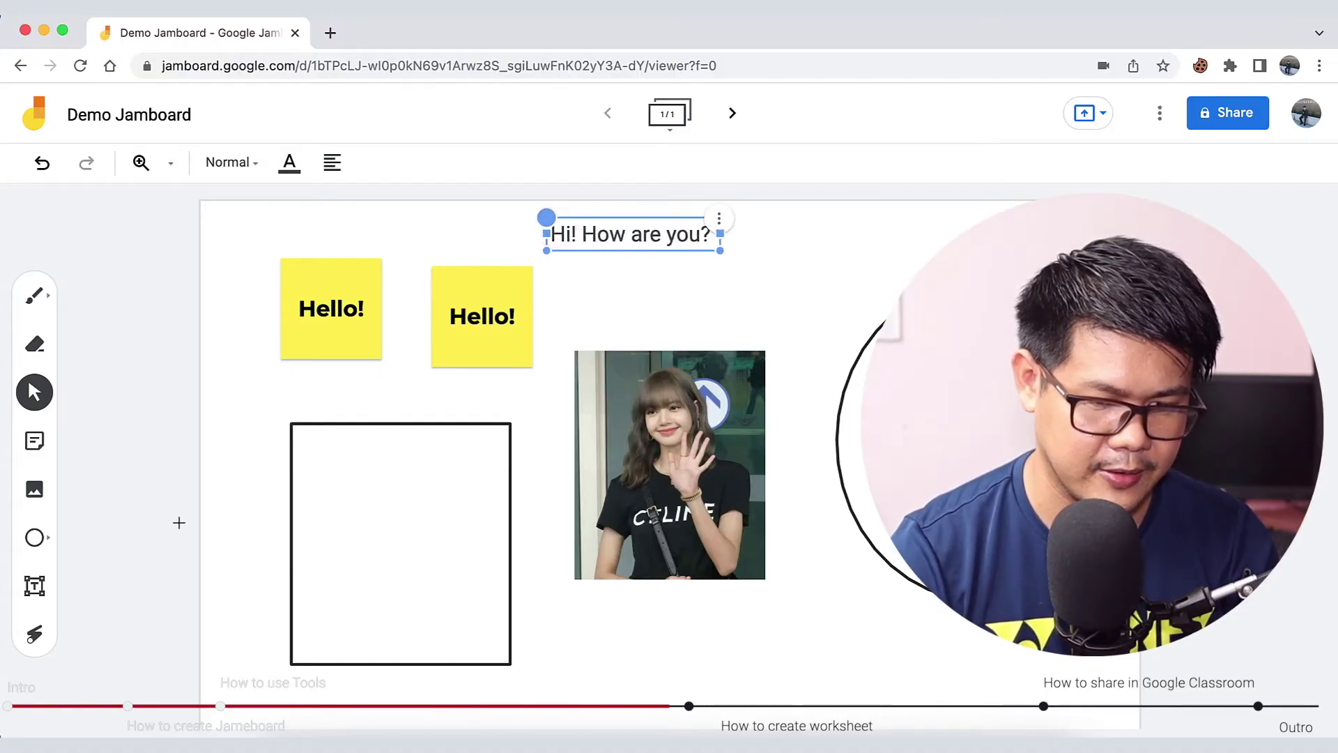
pyautogui.click(36, 635)
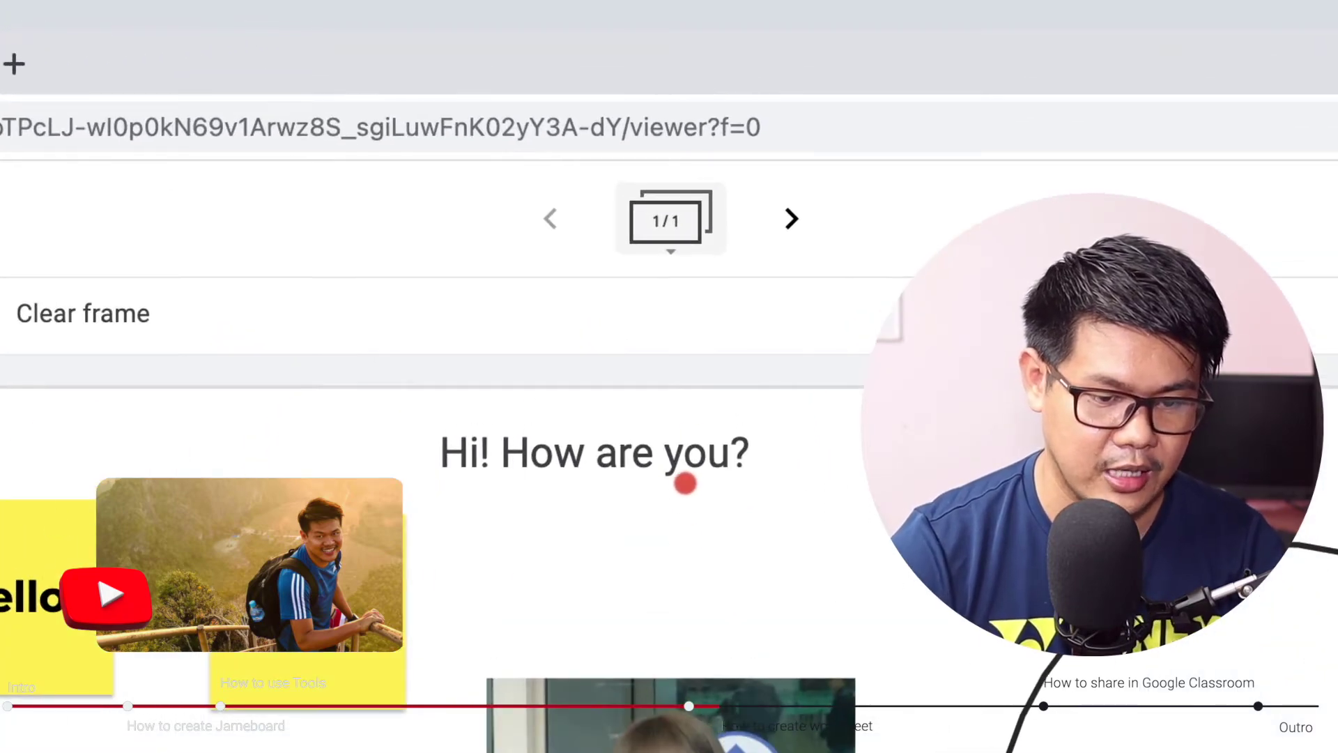
# Step: Duplicate frame 1 and then frame 2 so the Jam has three identical frames
pyautogui.click(679, 250)
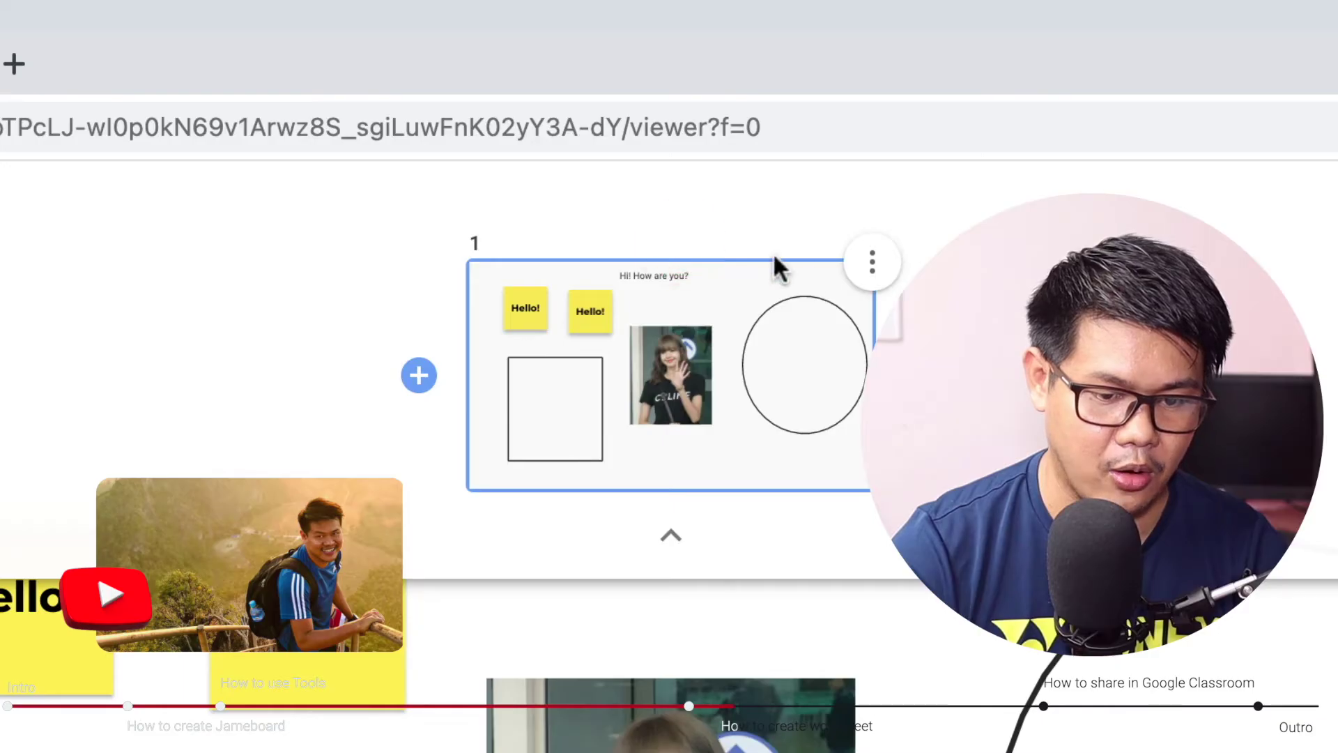
pyautogui.click(869, 266)
pyautogui.click(839, 266)
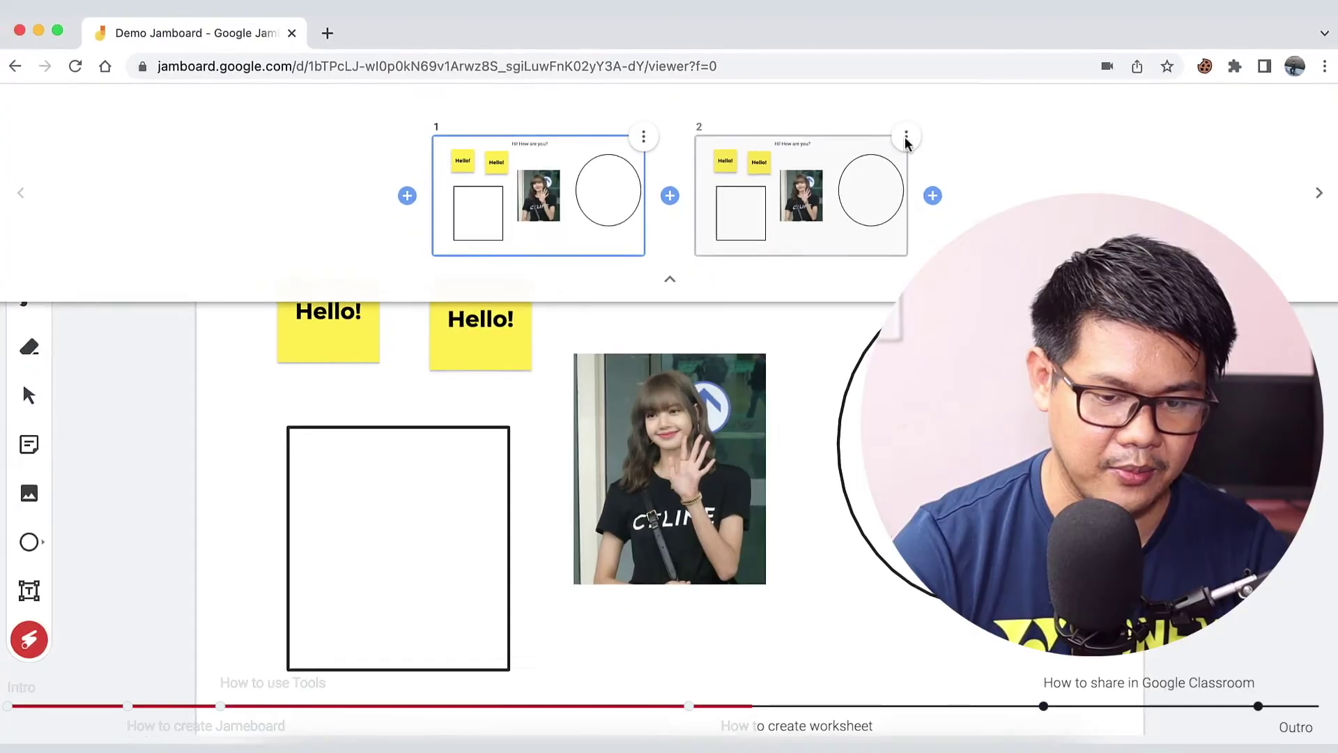
pyautogui.click(1123, 265)
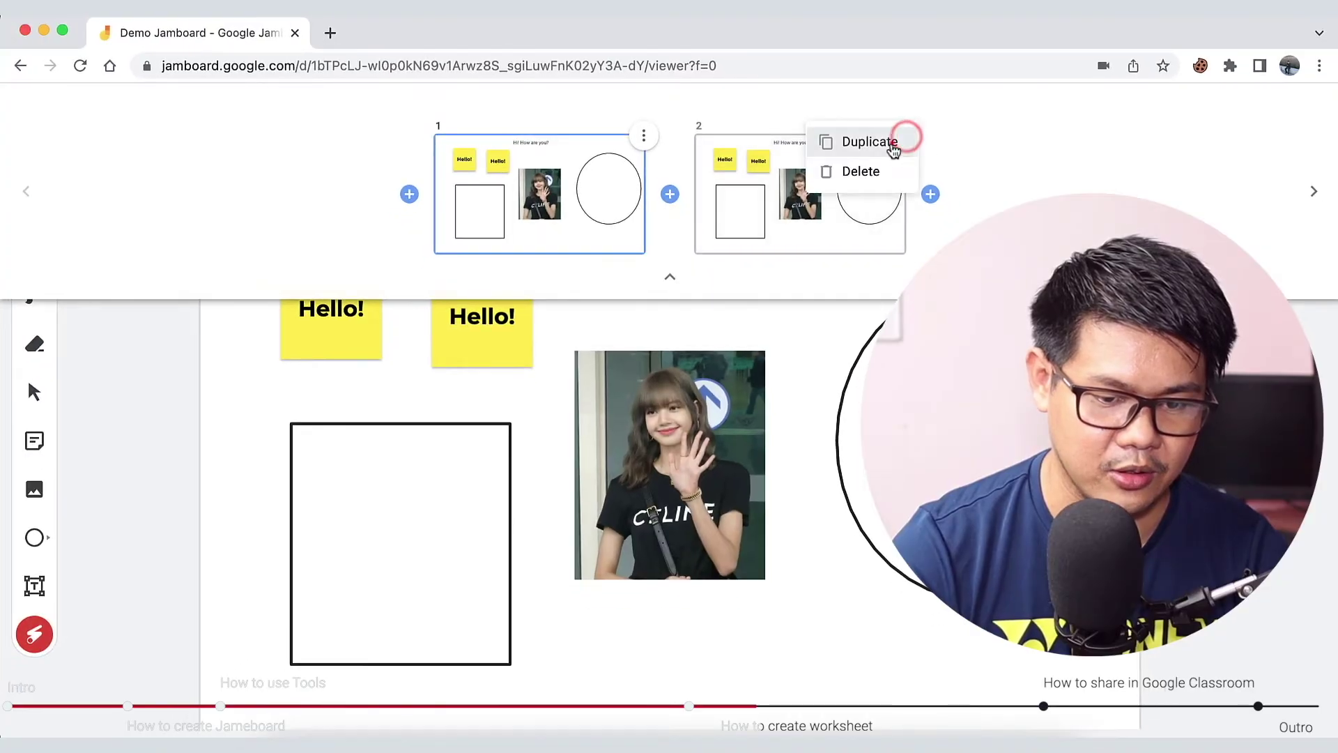
pyautogui.click(893, 143)
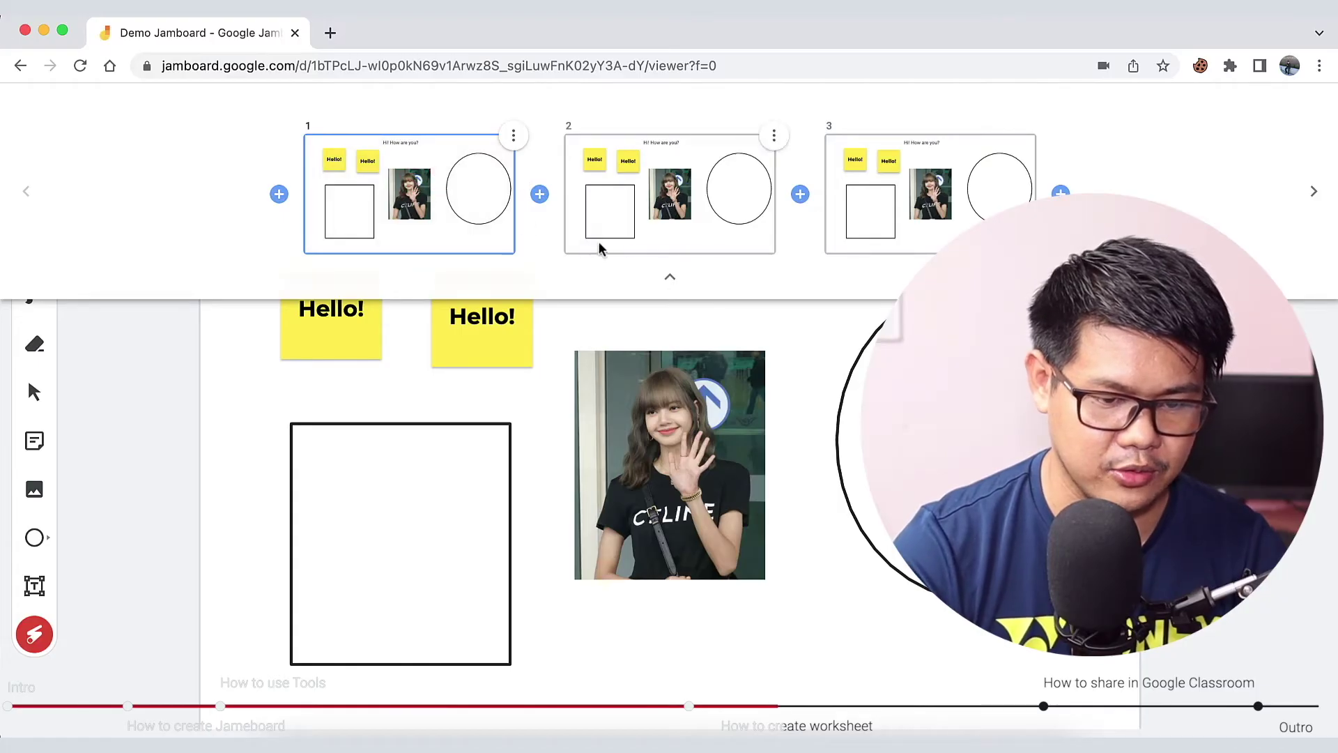
pyautogui.click(670, 277)
# Step: Clear frame 1 and upload the Renewable/Non-Renewable Resources table screenshot, enlarged on the frame
pyautogui.click(385, 165)
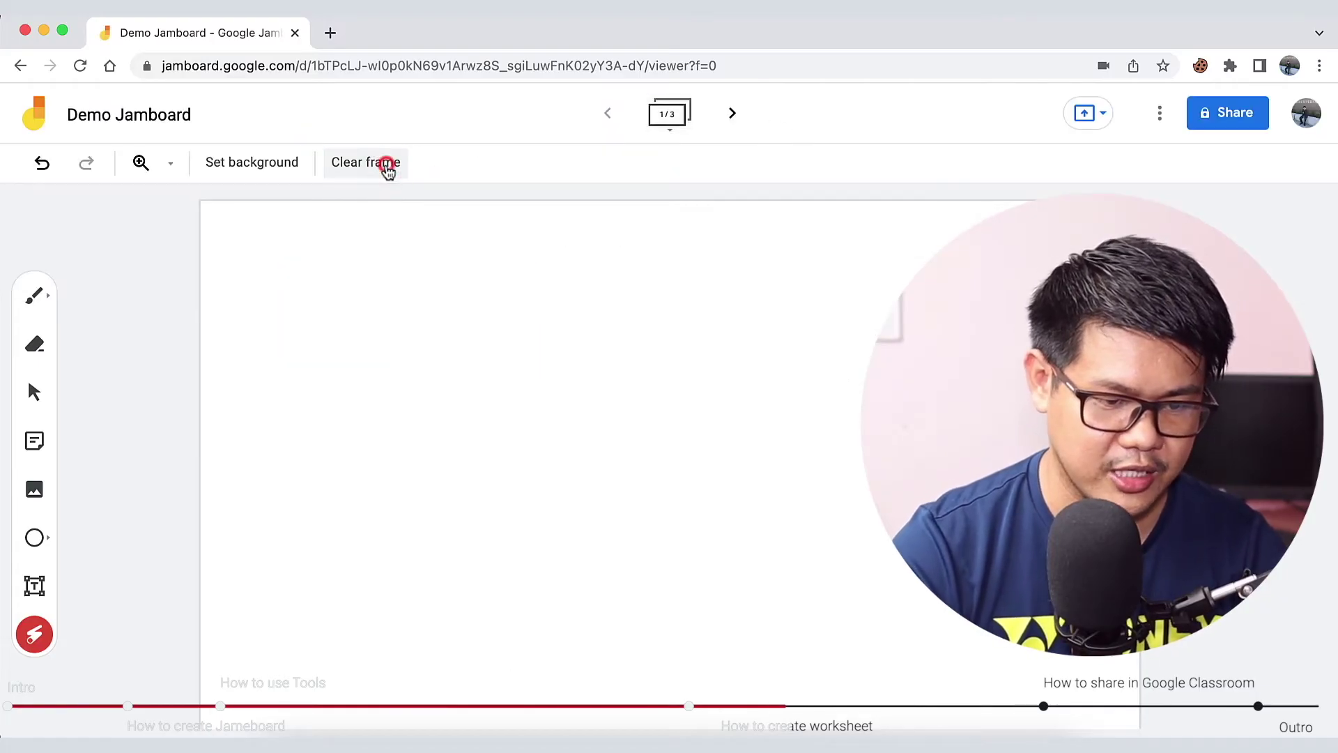
pyautogui.press('i')
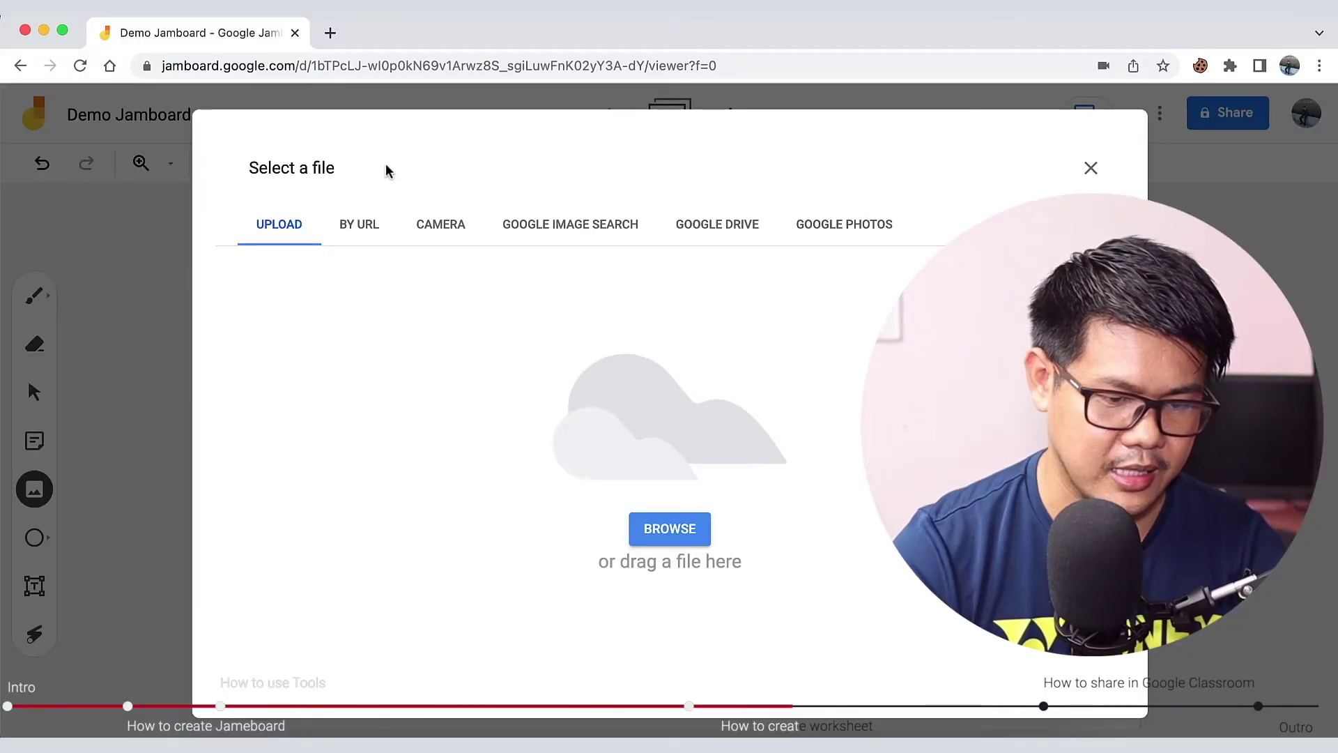
pyautogui.press('Return')
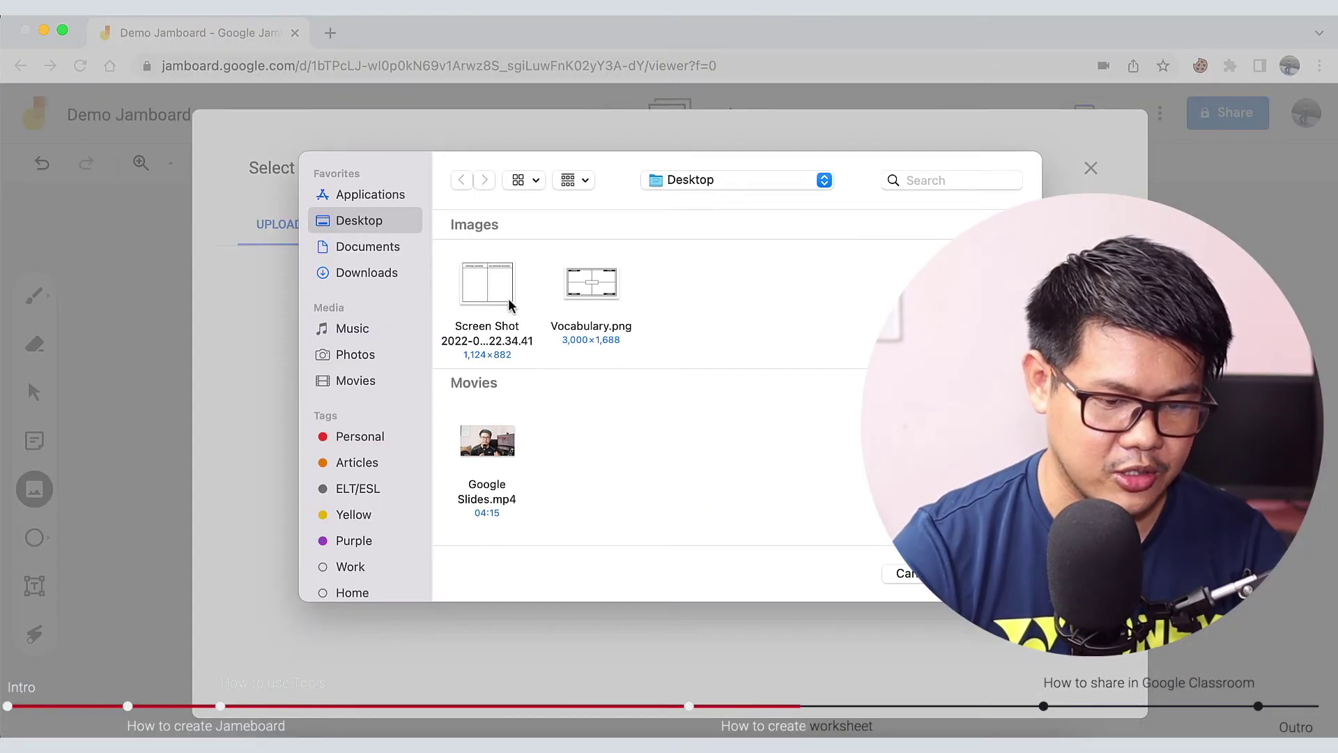
pyautogui.click(510, 305)
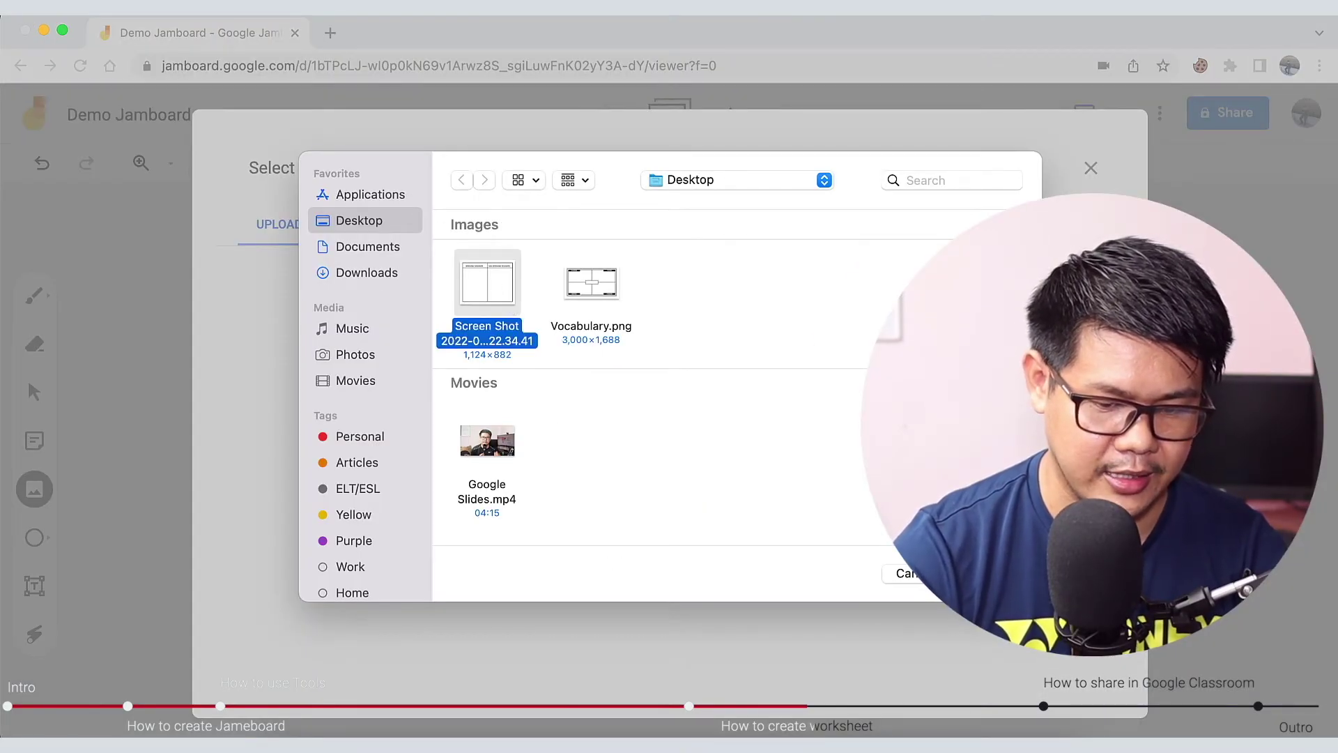
pyautogui.press('Return')
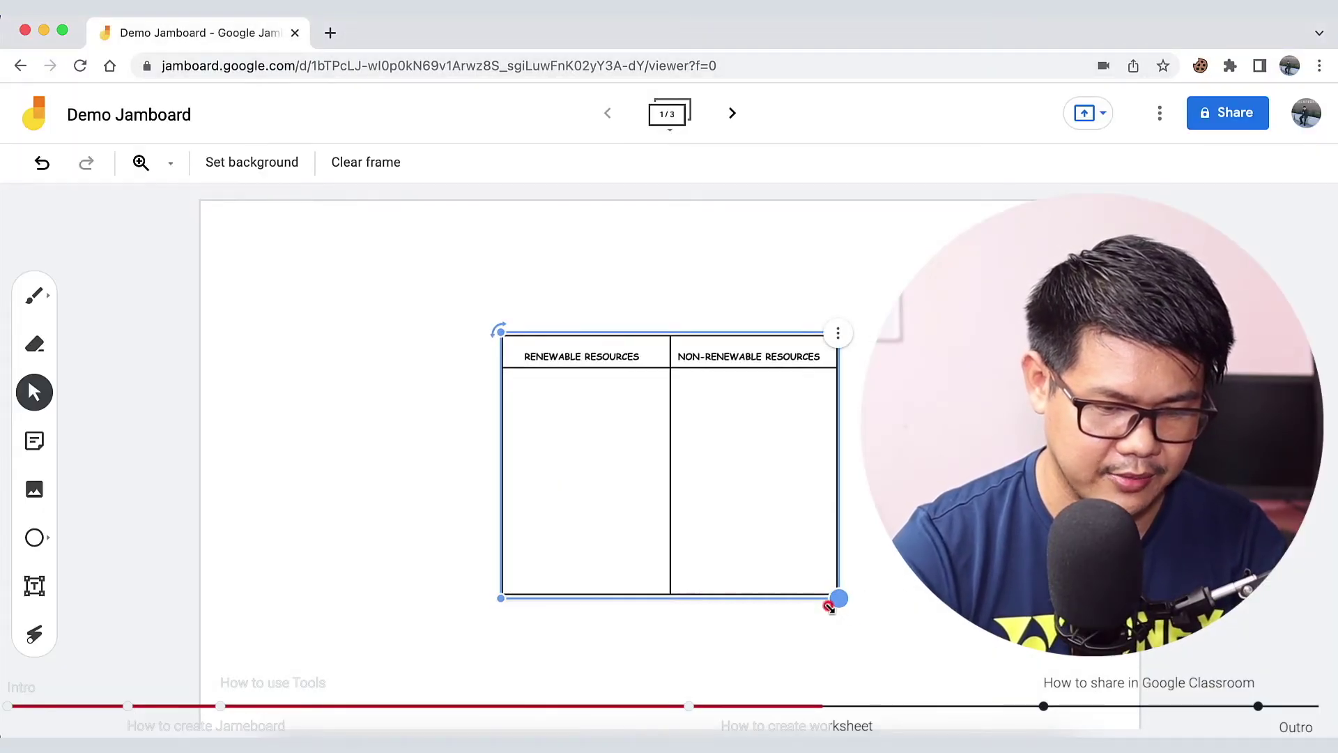
pyautogui.moveTo(829, 606); pyautogui.dragTo(778, 595)
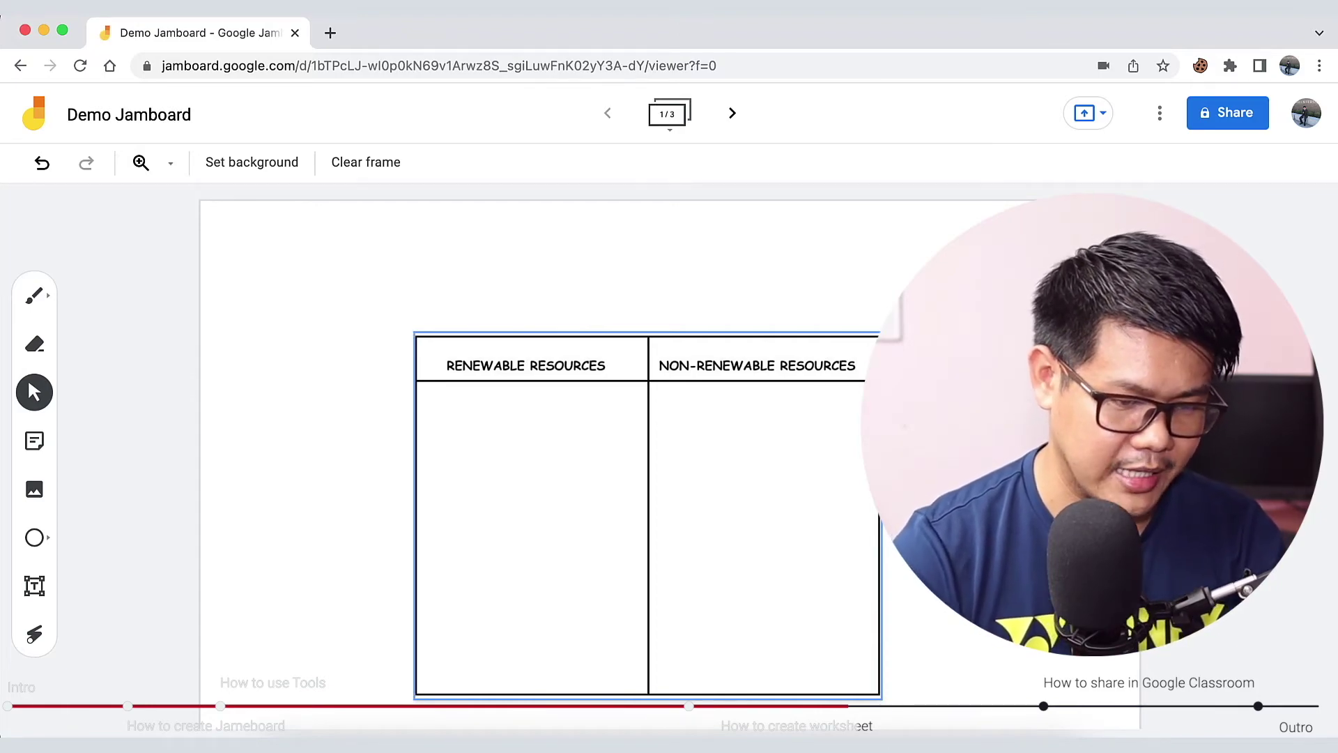
pyautogui.click(35, 489)
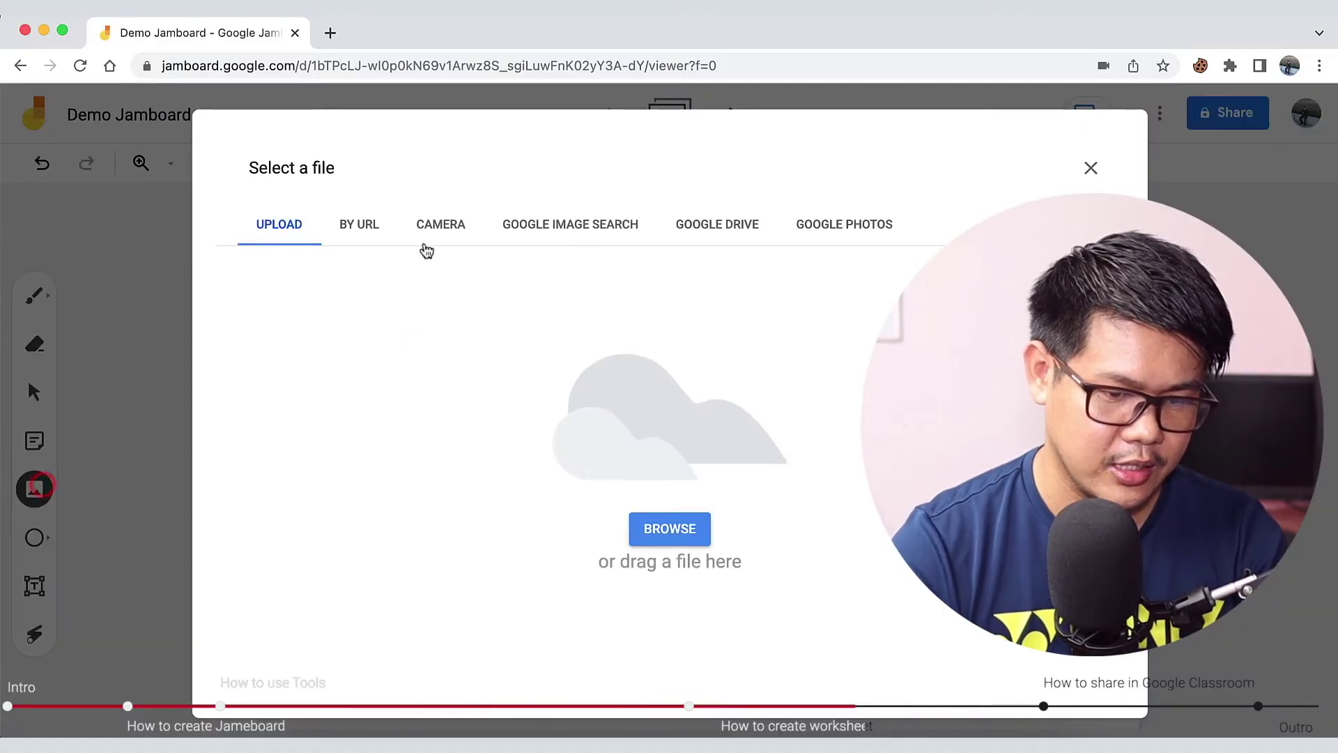
# Step: Search Google Images for 'wind' pictures
pyautogui.click(611, 228)
pyautogui.write('wind')
pyautogui.press('Return')
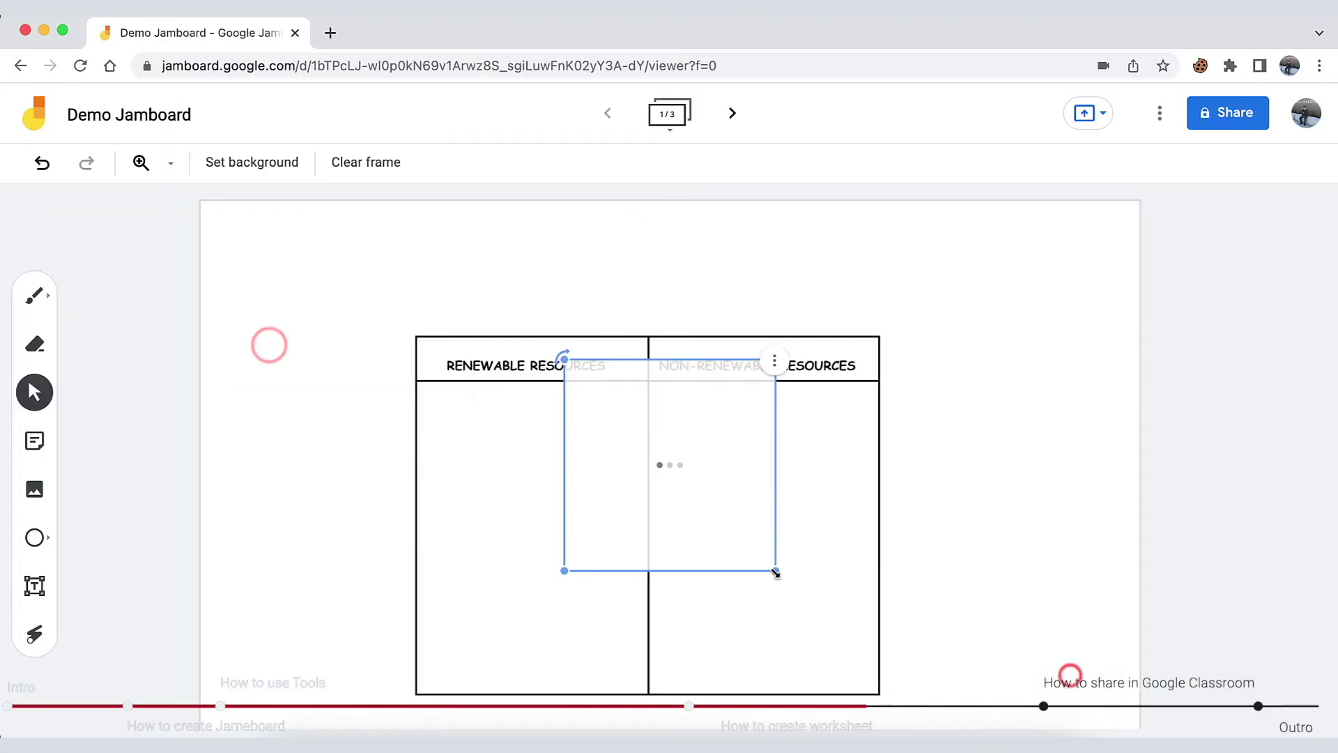
# Step: Insert an oil barrel picture, shrink it and place it at the frame's top right
pyautogui.click(34, 489)
pyautogui.tripleClick(365, 170)
pyautogui.press('BackSpace')
pyautogui.write('oil')
pyautogui.press('Return')
pyautogui.click(574, 649)
pyautogui.click(573, 648)
pyautogui.moveTo(775, 570); pyautogui.dragTo(705, 499)
pyautogui.moveTo(630, 444); pyautogui.dragTo(1050, 291)
pyautogui.click(311, 495)
# Step: Insert a 'coal' image, shrink it and place it at the bottom left
pyautogui.click(35, 489)
pyautogui.click(415, 170)
pyautogui.press('BackSpace')
pyautogui.press('BackSpace')
pyautogui.press('BackSpace')
pyautogui.write('coal')
pyautogui.press('Return')
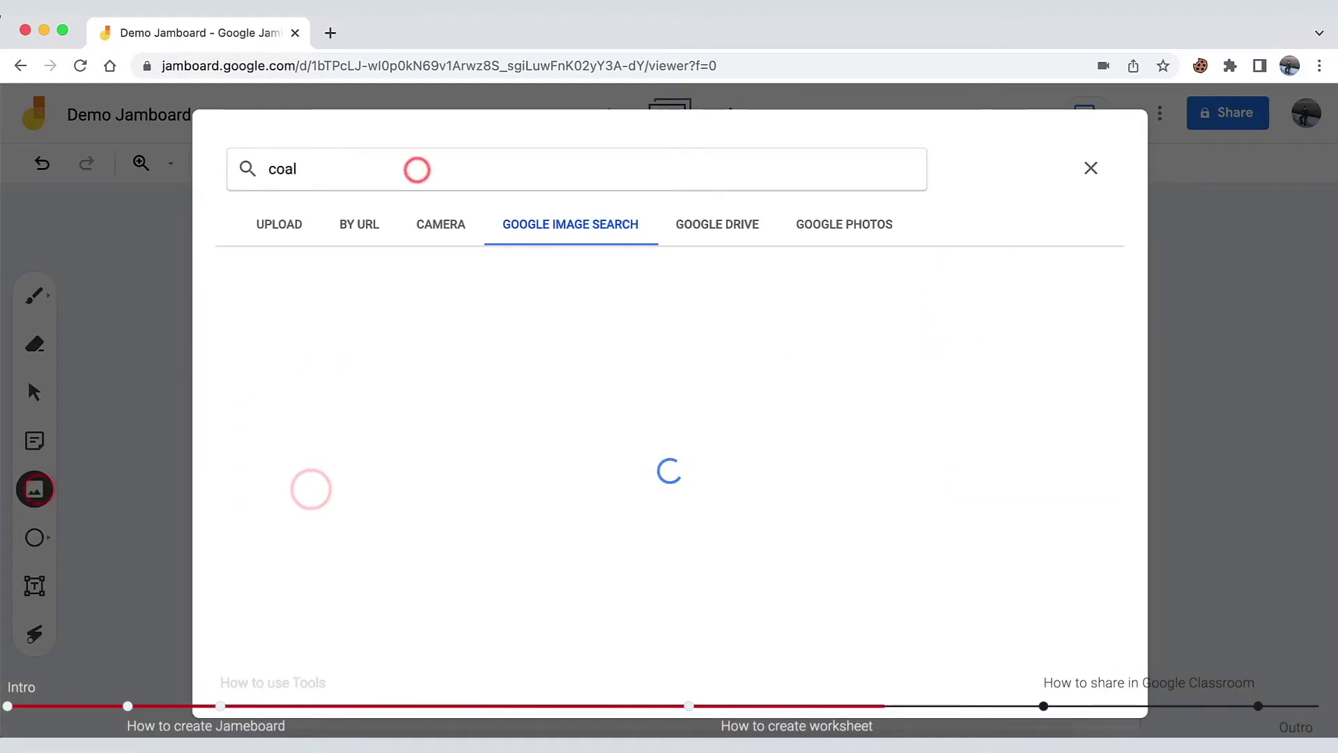
pyautogui.click(349, 304)
pyautogui.click(350, 305)
pyautogui.moveTo(800, 550); pyautogui.dragTo(284, 627)
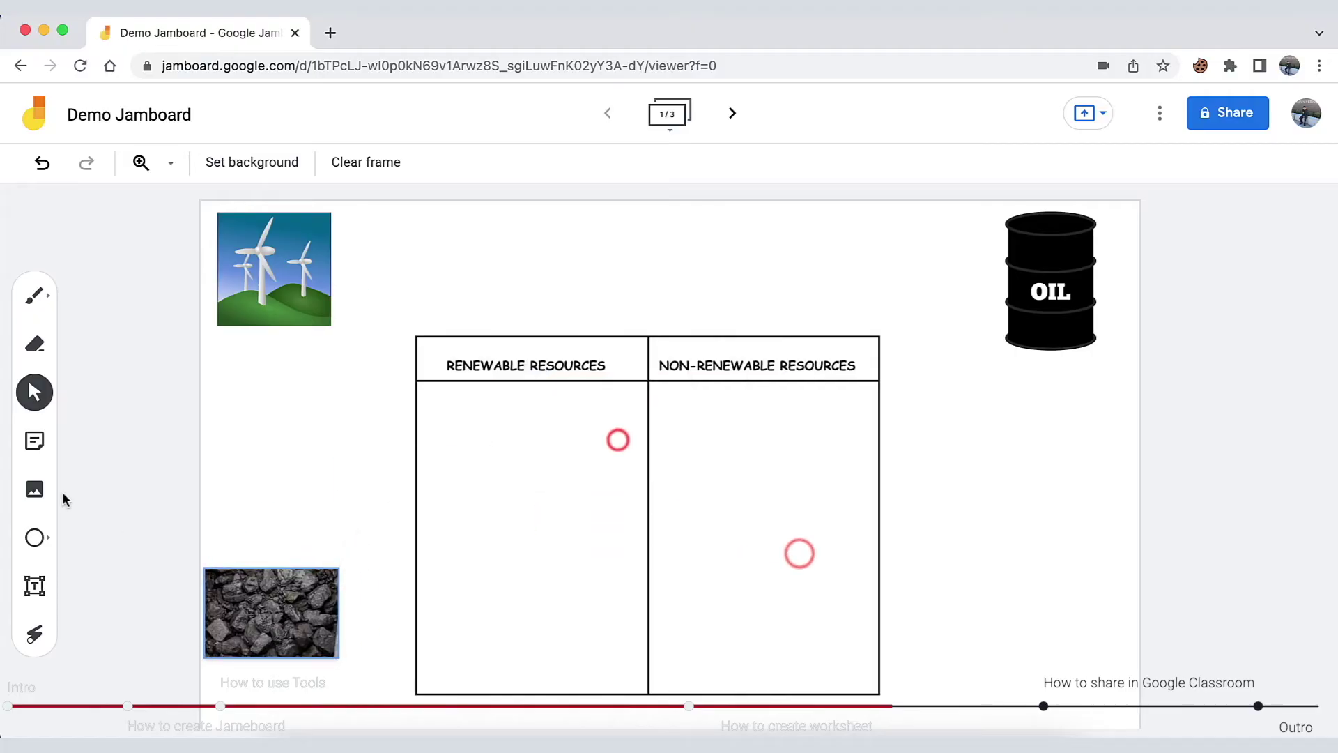
# Step: Insert a 'solar energy' panel picture, shrink it and place it at the bottom right
pyautogui.click(34, 489)
pyautogui.click(363, 168)
pyautogui.write('solar energy')
pyautogui.press('Return')
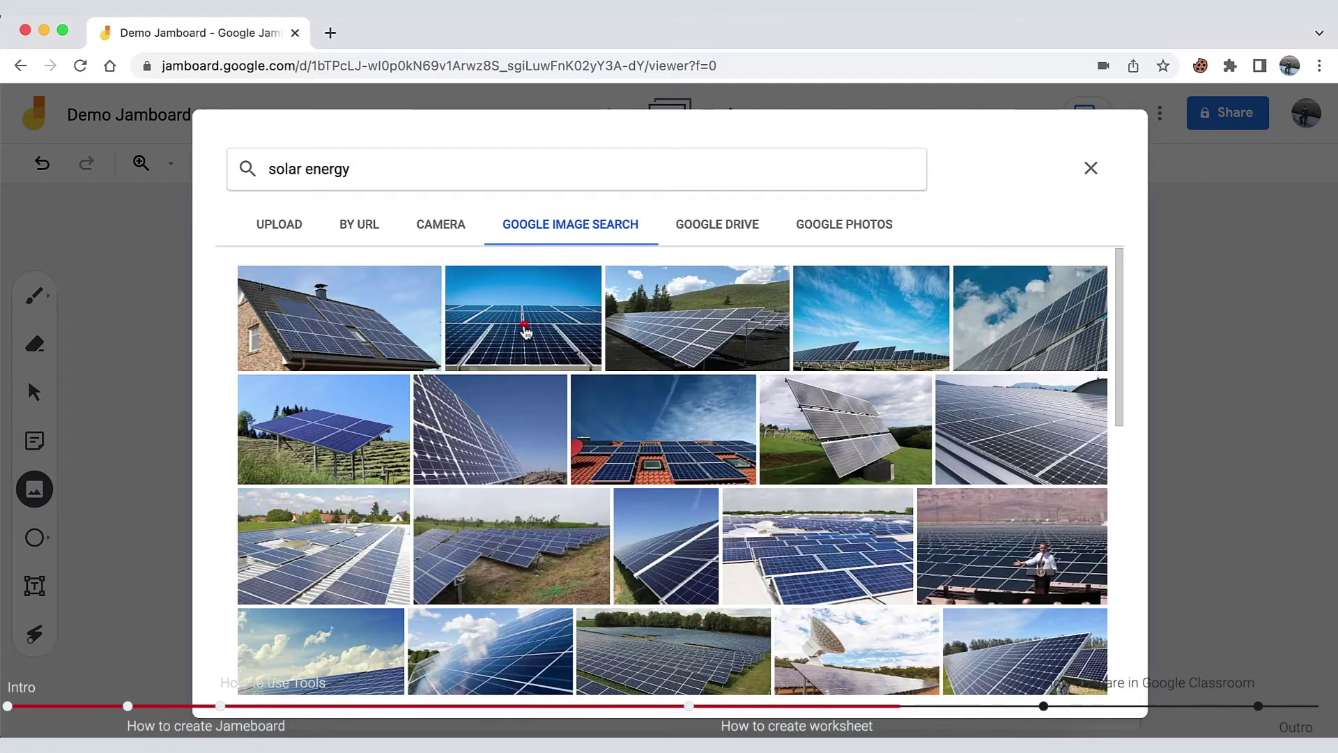
pyautogui.click(523, 323)
pyautogui.click(523, 324)
pyautogui.moveTo(798, 551); pyautogui.dragTo(672, 469)
pyautogui.moveTo(606, 423); pyautogui.dragTo(1024, 646)
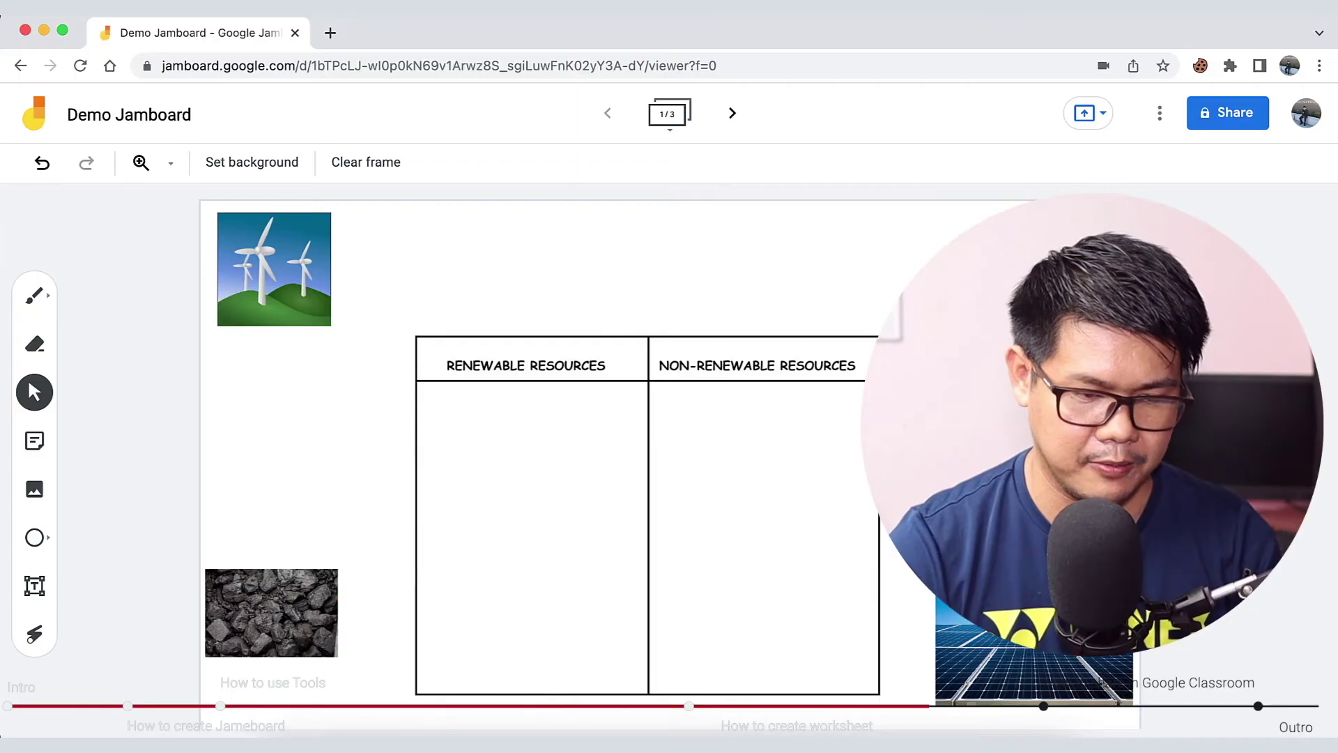
# Step: Sort wind turbines into Renewable and coal into Non-Renewable, drag one back out, open Present options
pyautogui.click(320, 298)
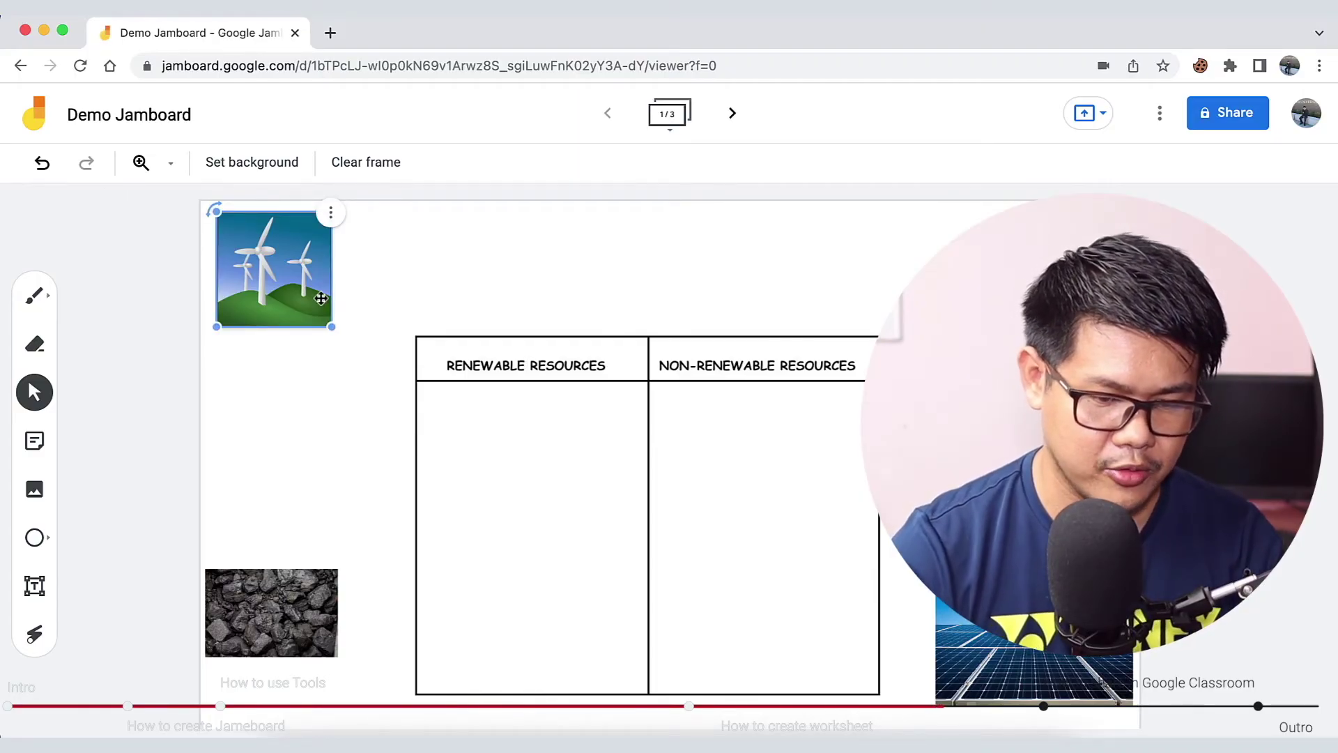
pyautogui.moveTo(320, 298); pyautogui.dragTo(570, 524)
pyautogui.click(282, 624)
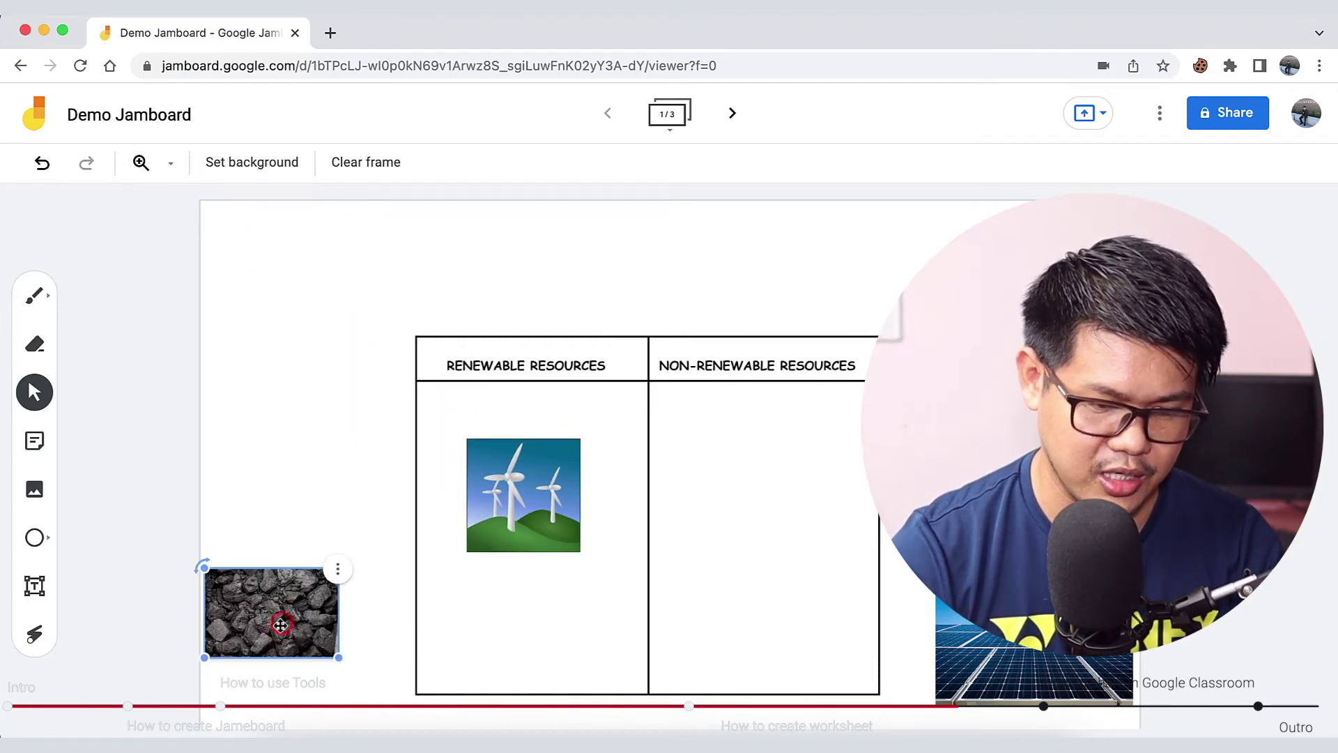
pyautogui.moveTo(279, 625); pyautogui.dragTo(281, 296)
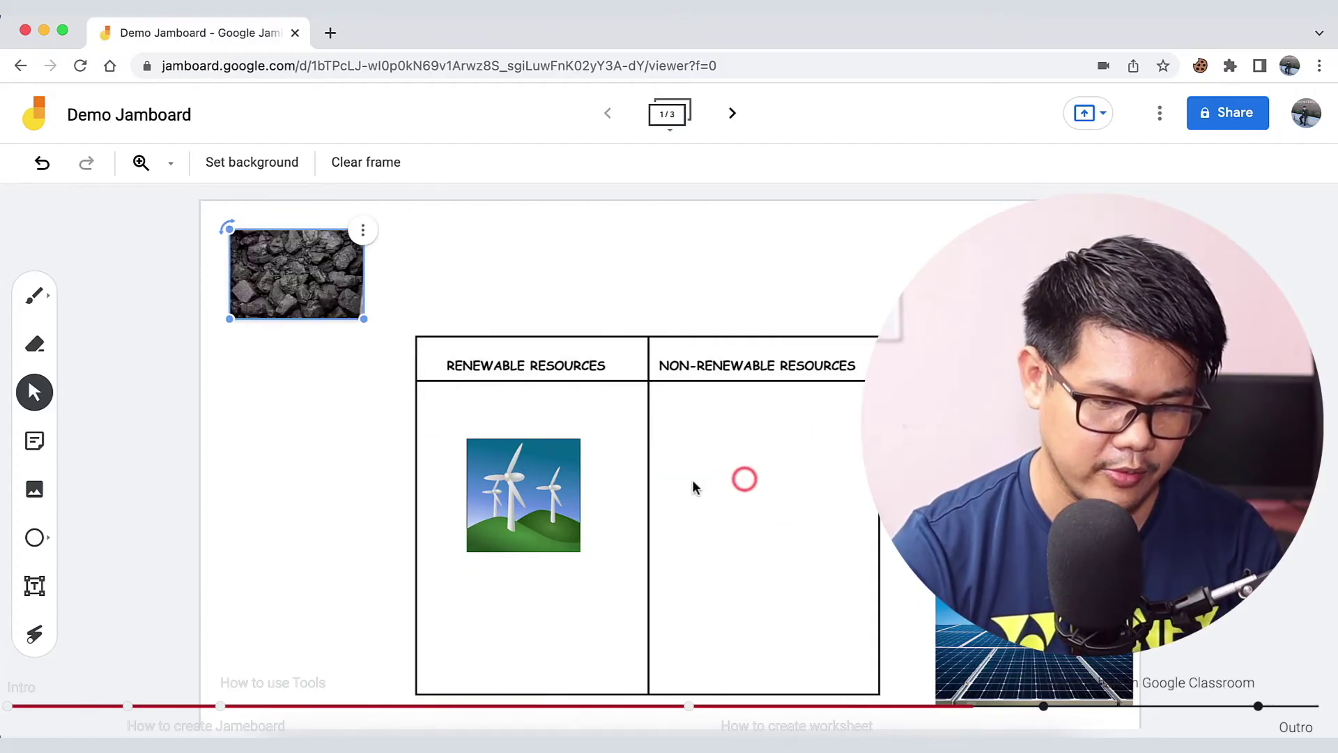
pyautogui.moveTo(535, 487); pyautogui.dragTo(287, 588)
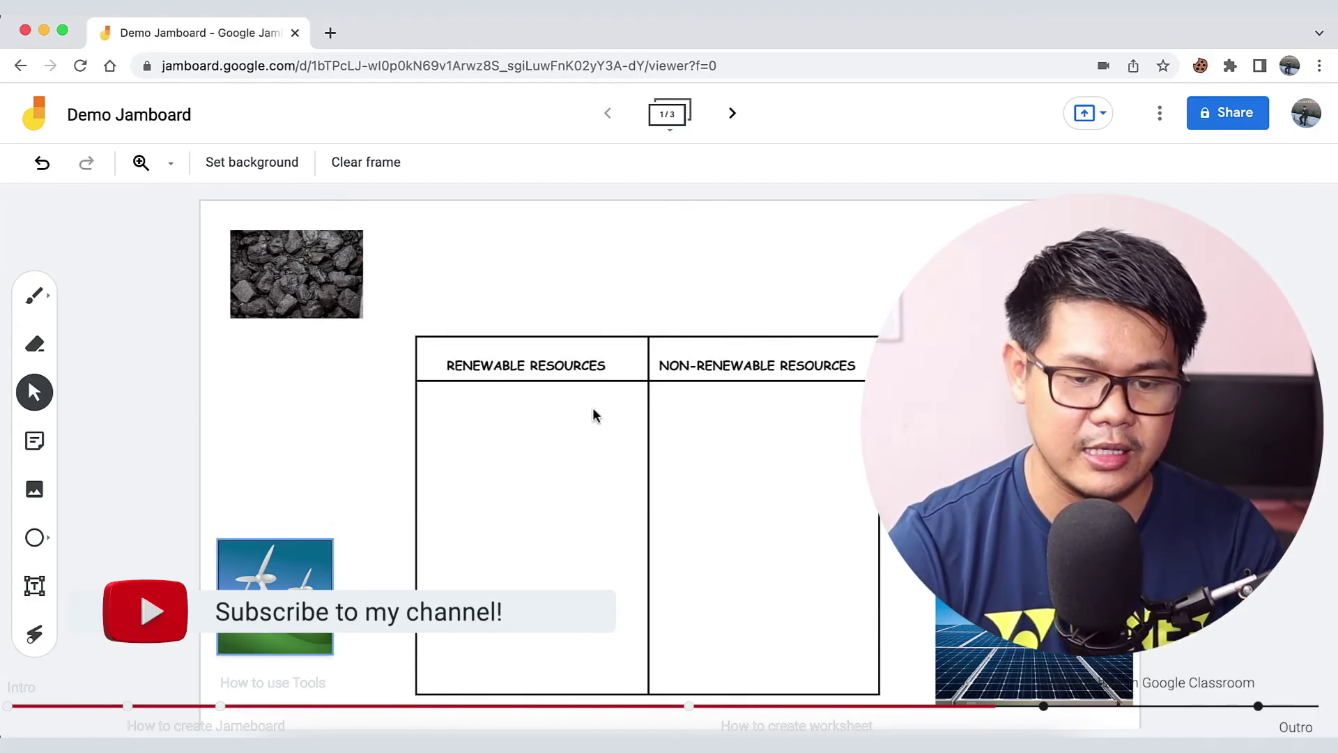
pyautogui.click(1103, 113)
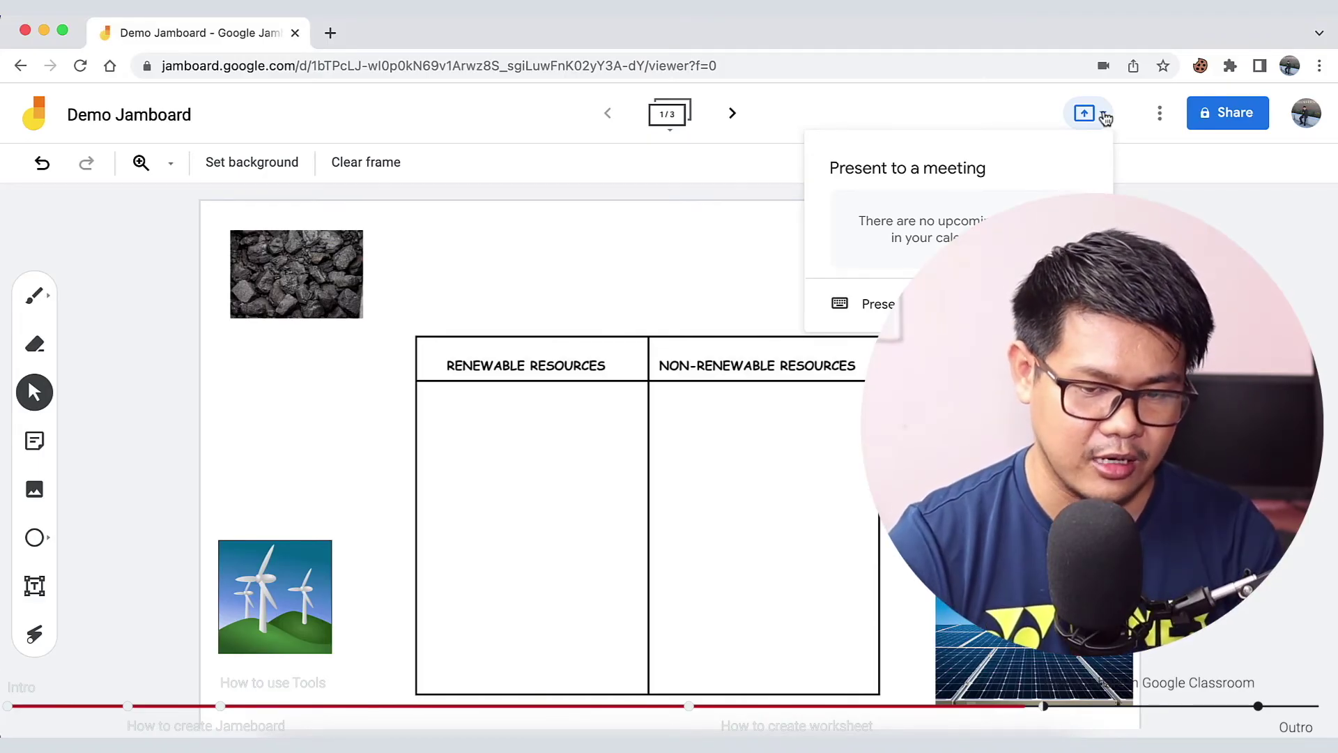
# Step: Close the presenting options and copy the board's share link from Share
pyautogui.click(721, 250)
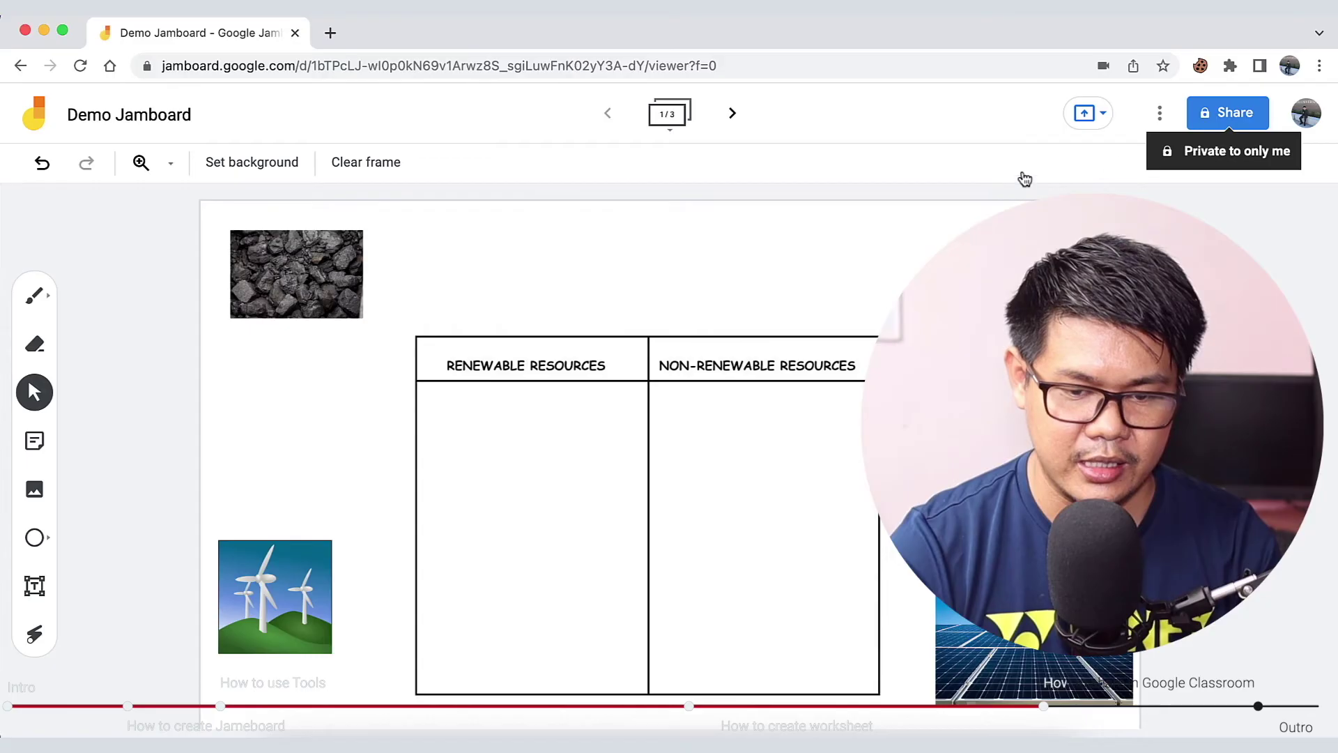
pyautogui.click(1226, 129)
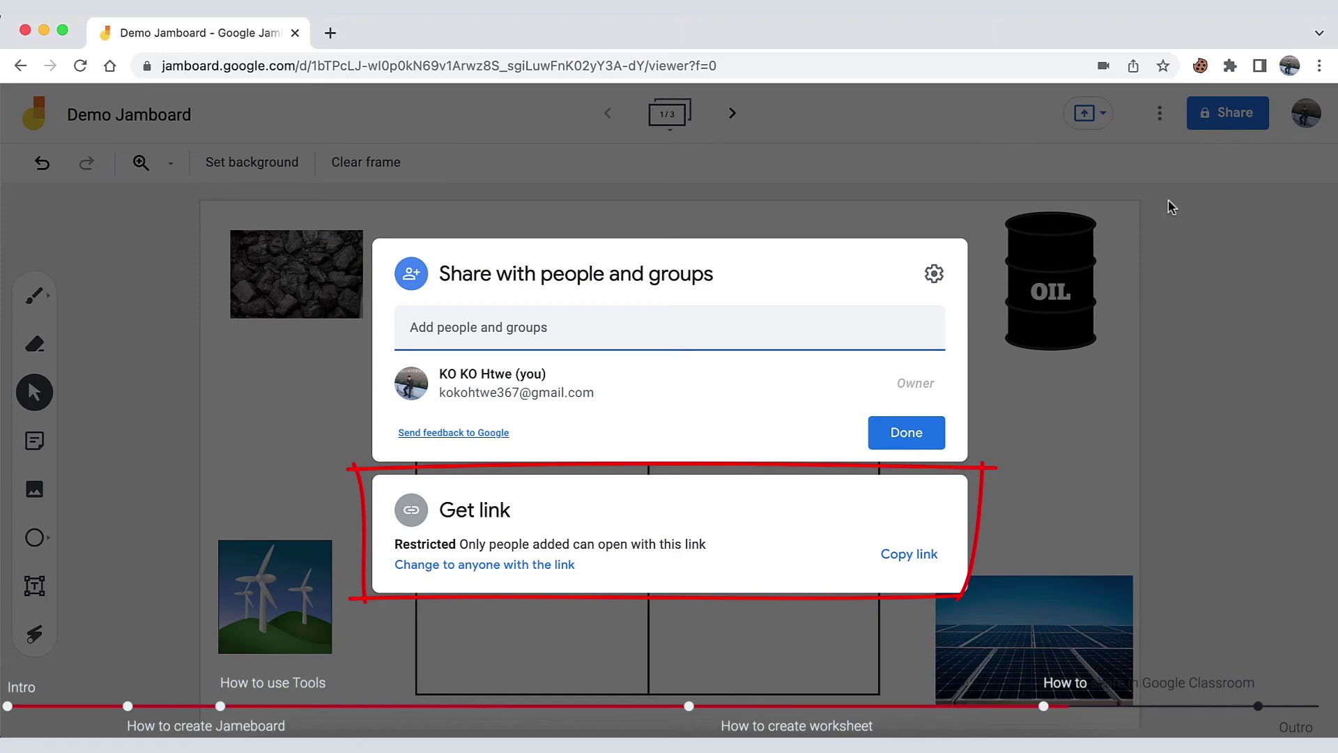
pyautogui.click(915, 555)
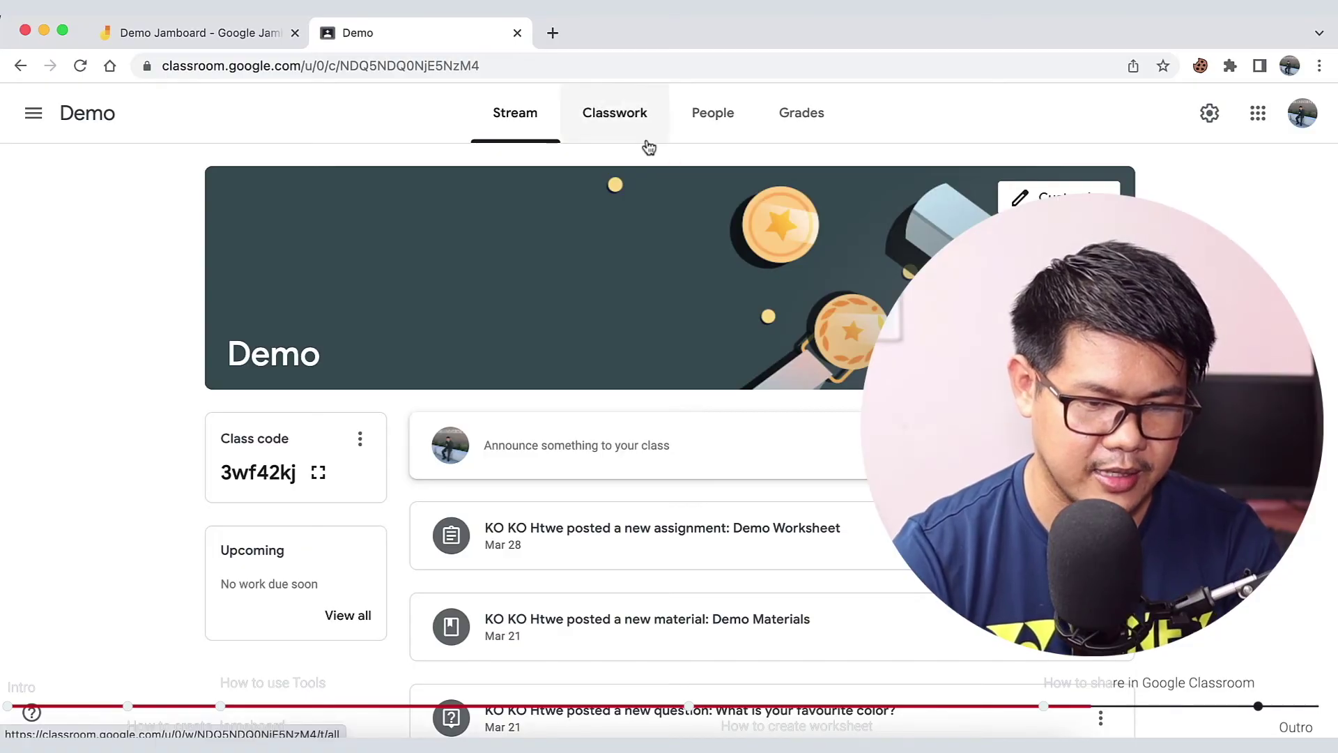
# Step: Create a new assignment under Classwork, pasting the board's name as its title
pyautogui.click(623, 128)
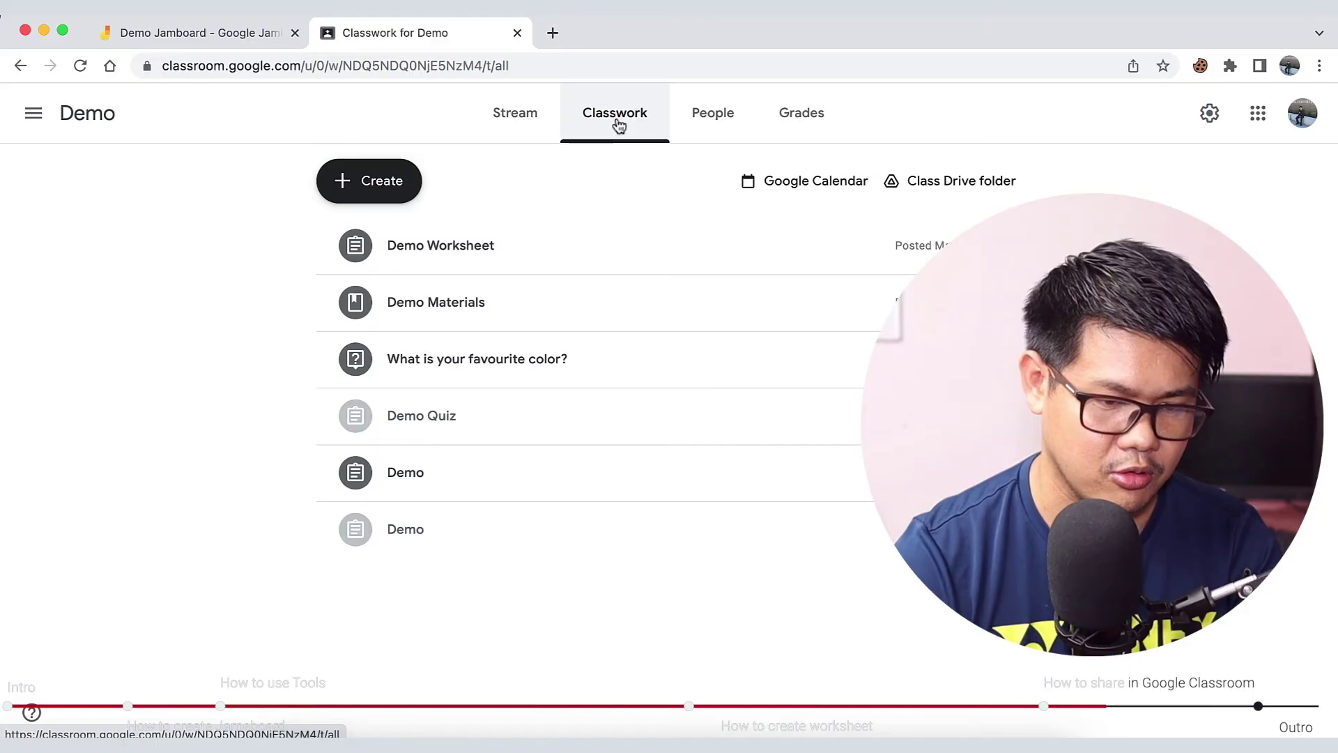
pyautogui.click(402, 182)
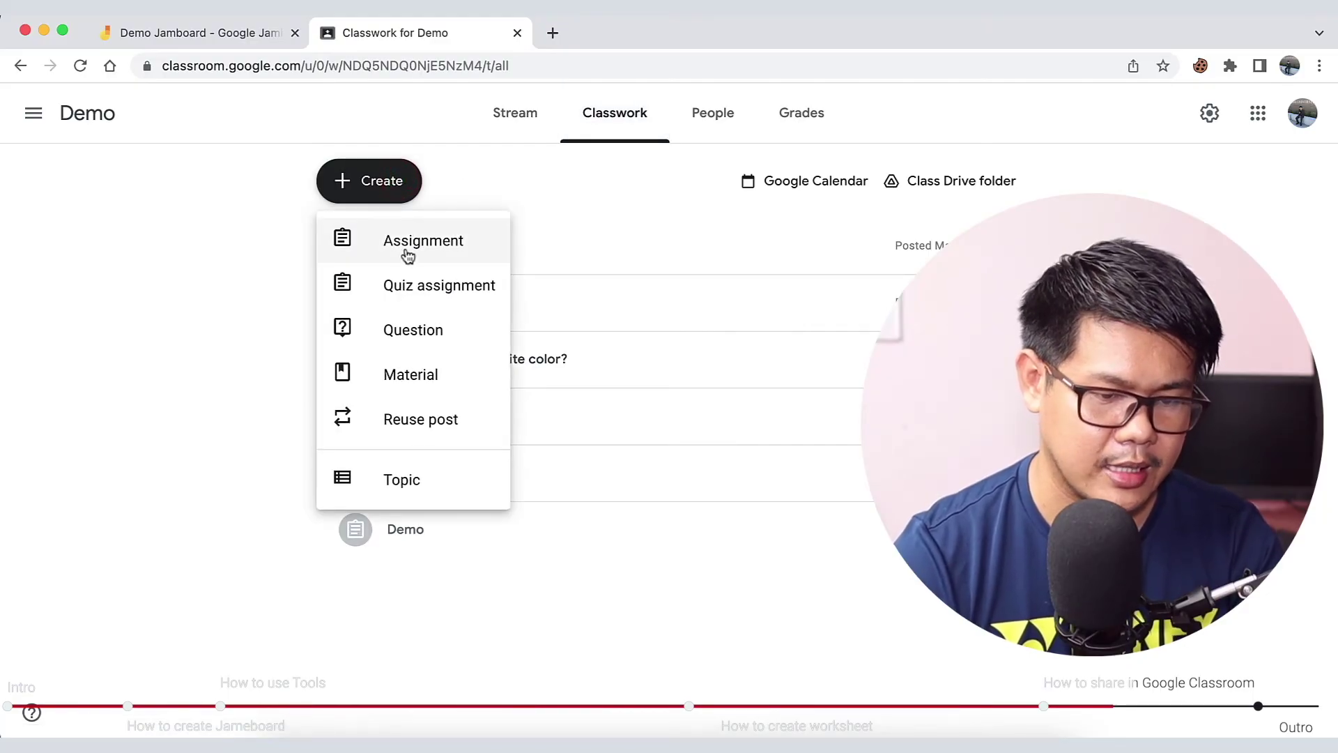
pyautogui.click(408, 255)
pyautogui.write('Demo Jamboard')
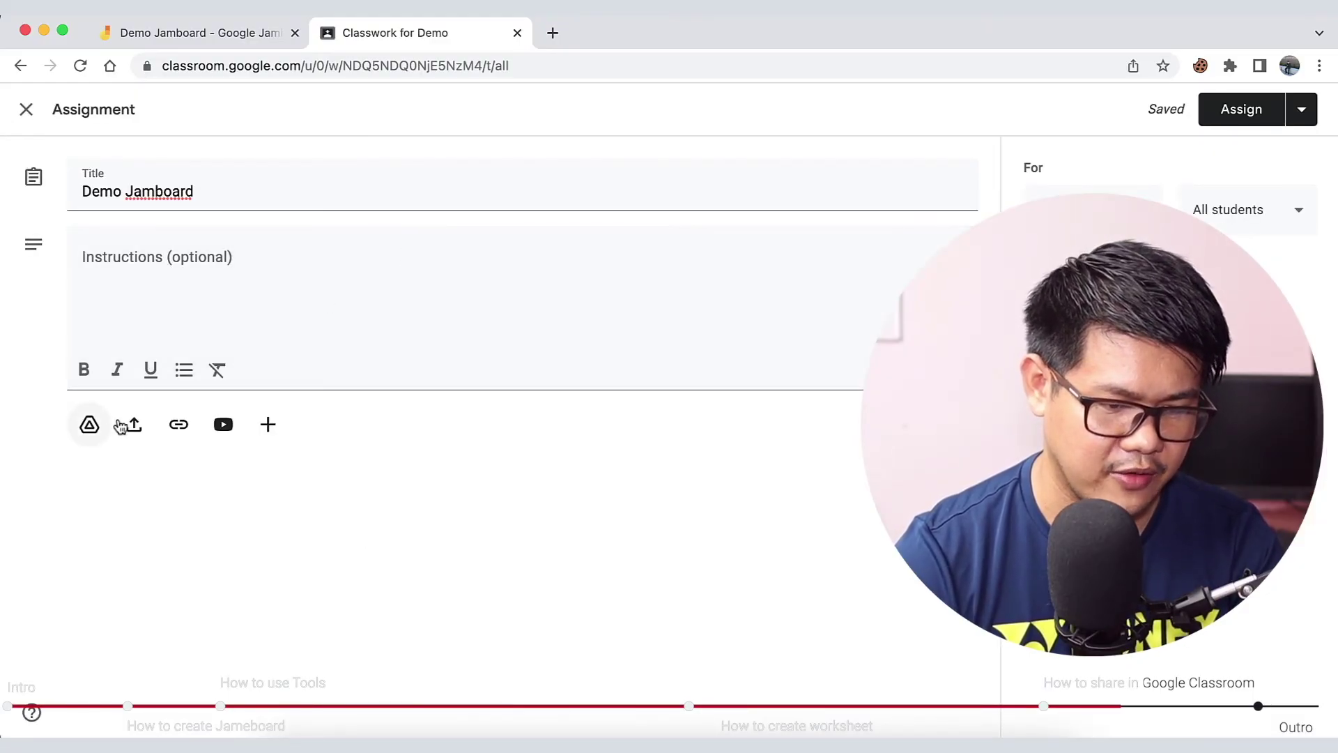
# Step: Attach Demo Jamboard from Drive with 'Make a copy for each student' and assign it
pyautogui.click(90, 431)
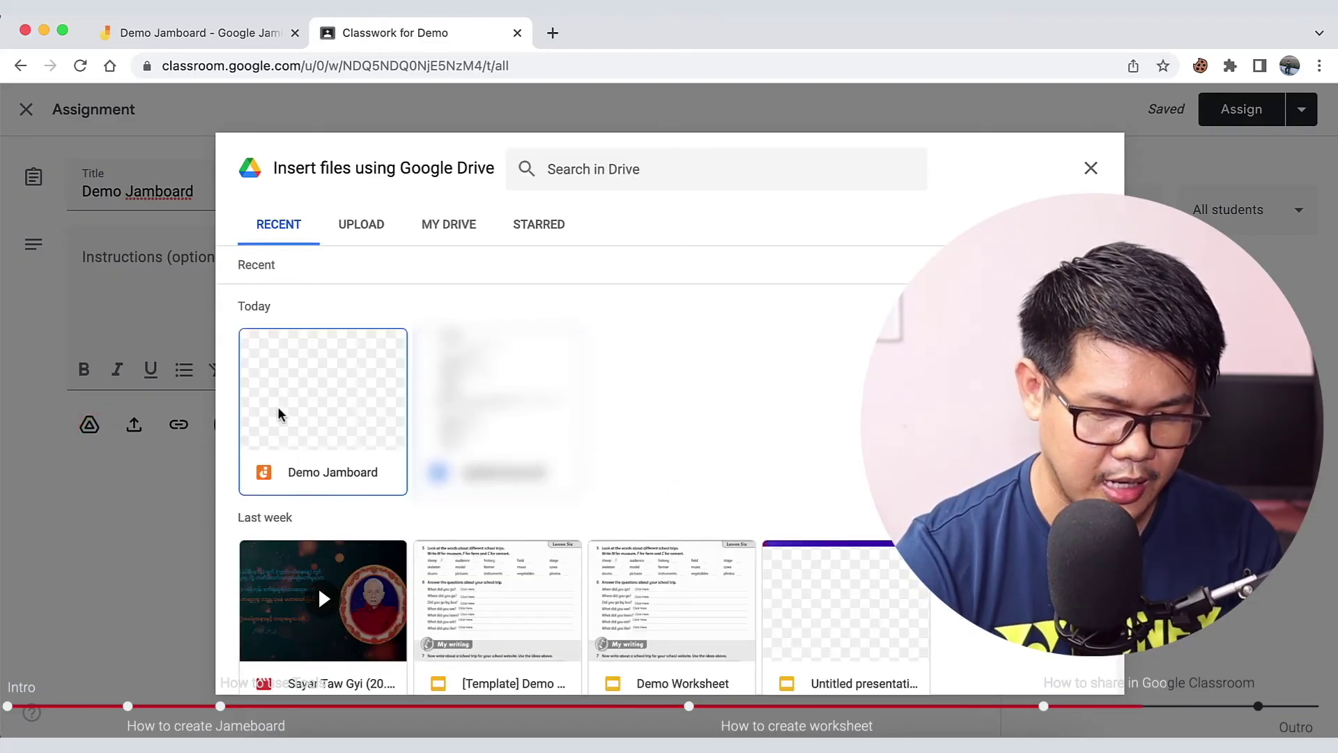
pyautogui.doubleClick(355, 403)
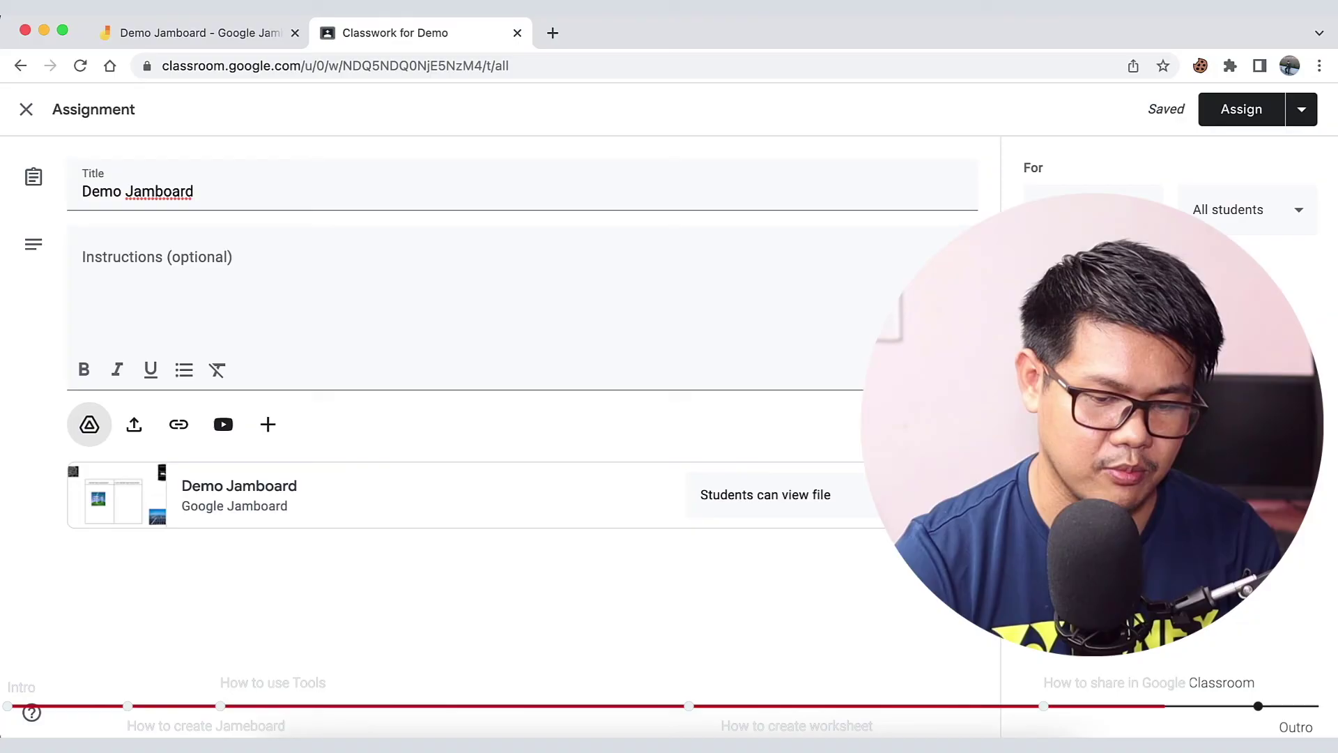
pyautogui.click(864, 496)
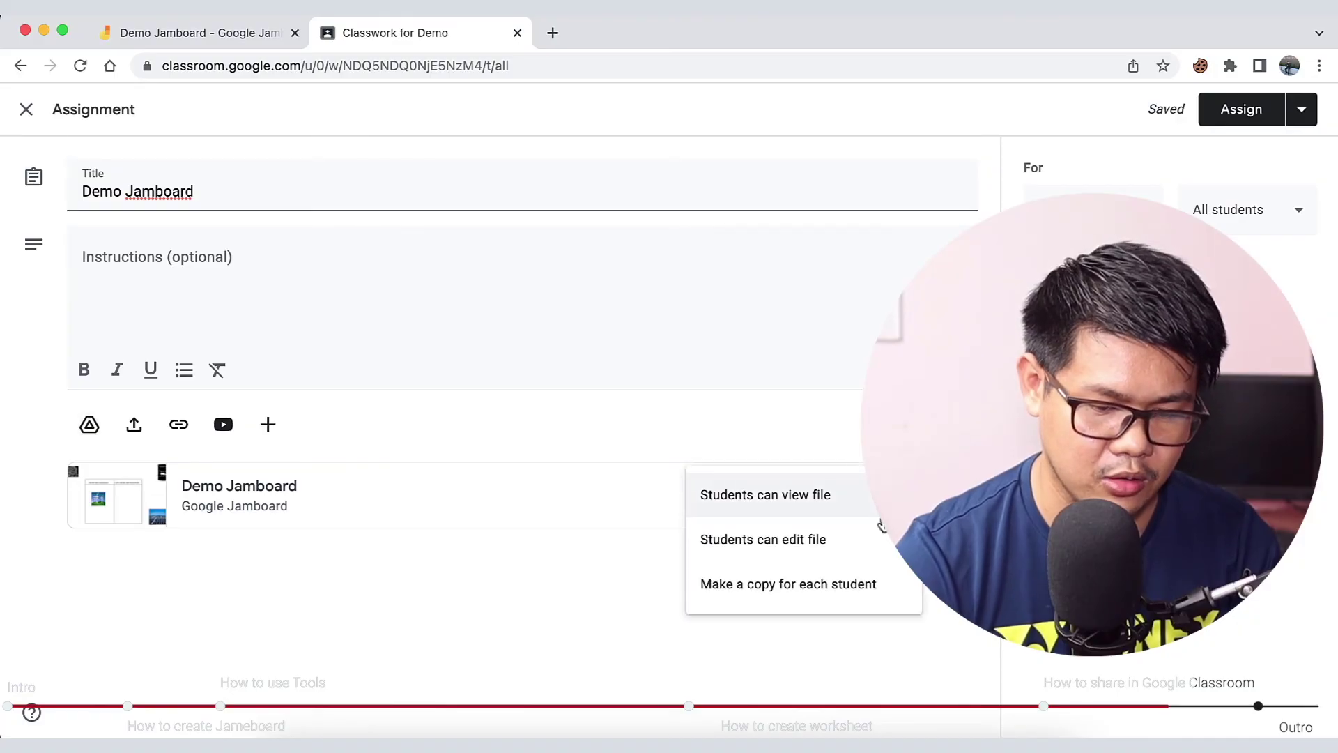
pyautogui.click(836, 589)
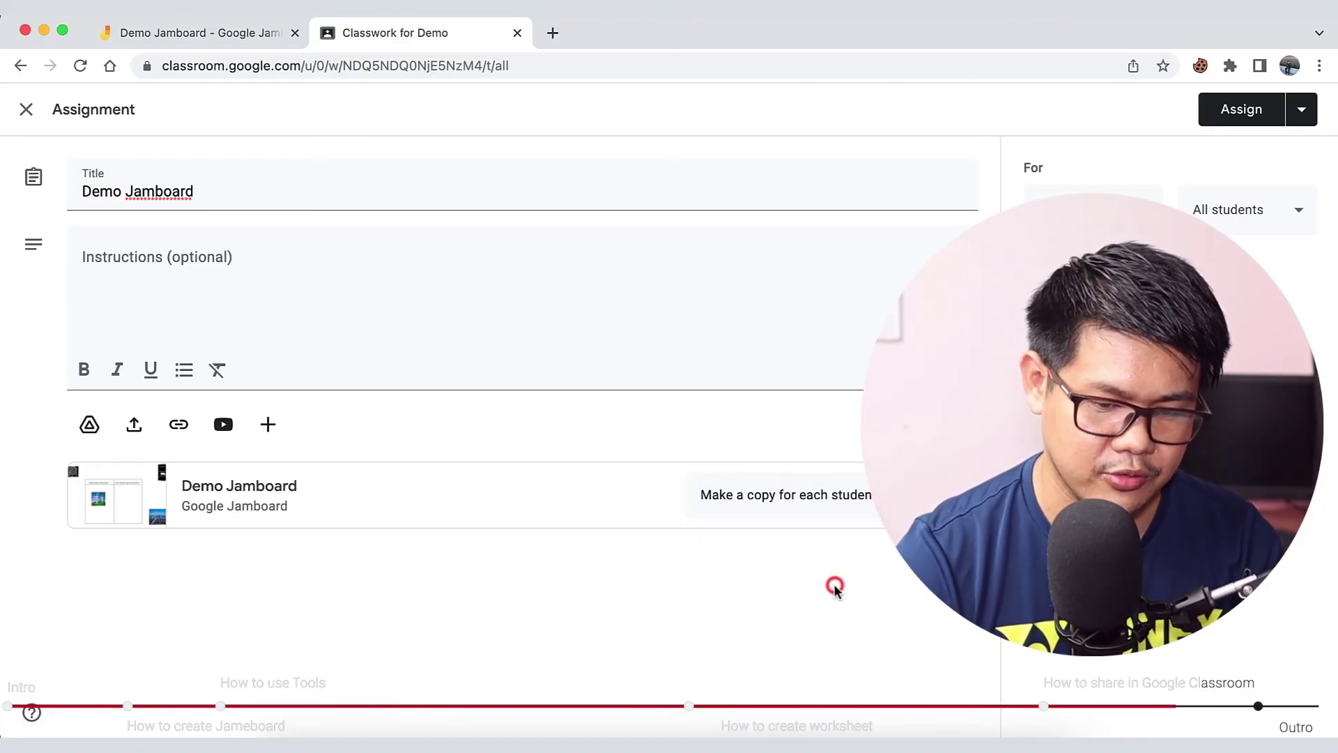
pyautogui.click(1235, 111)
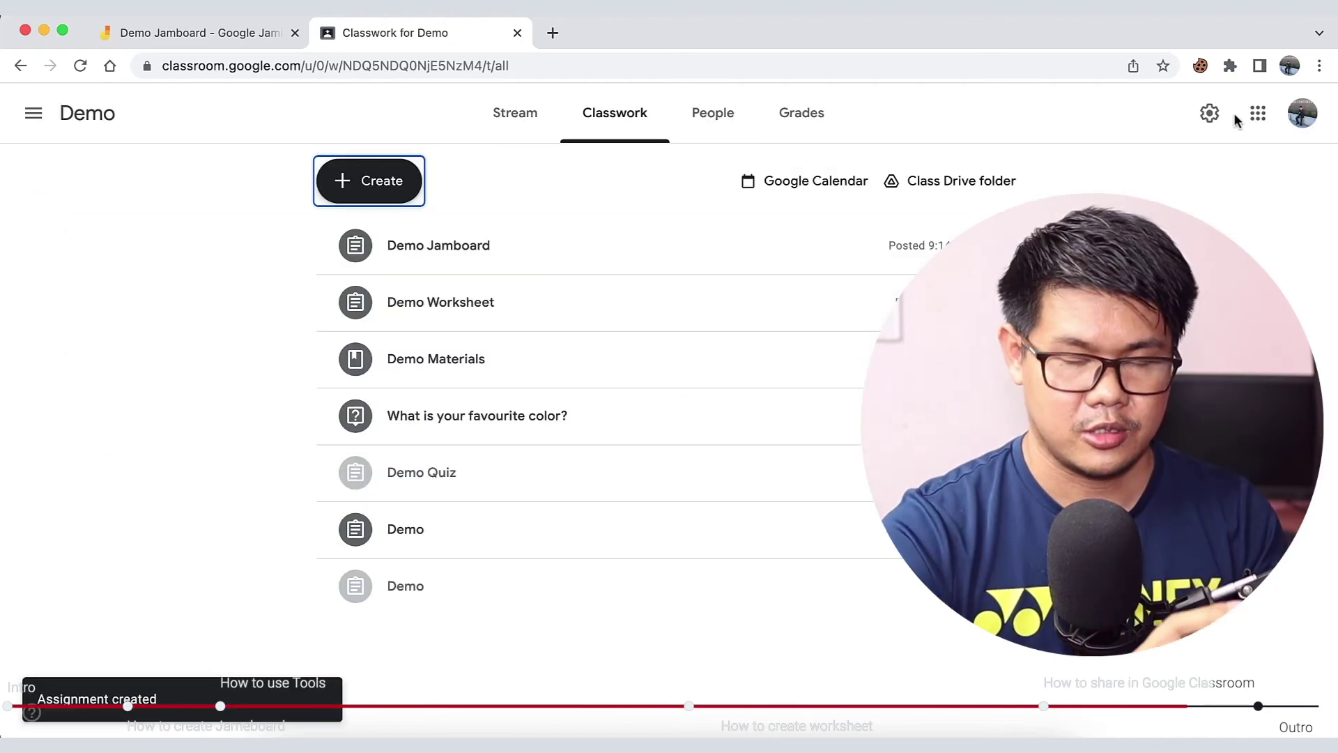